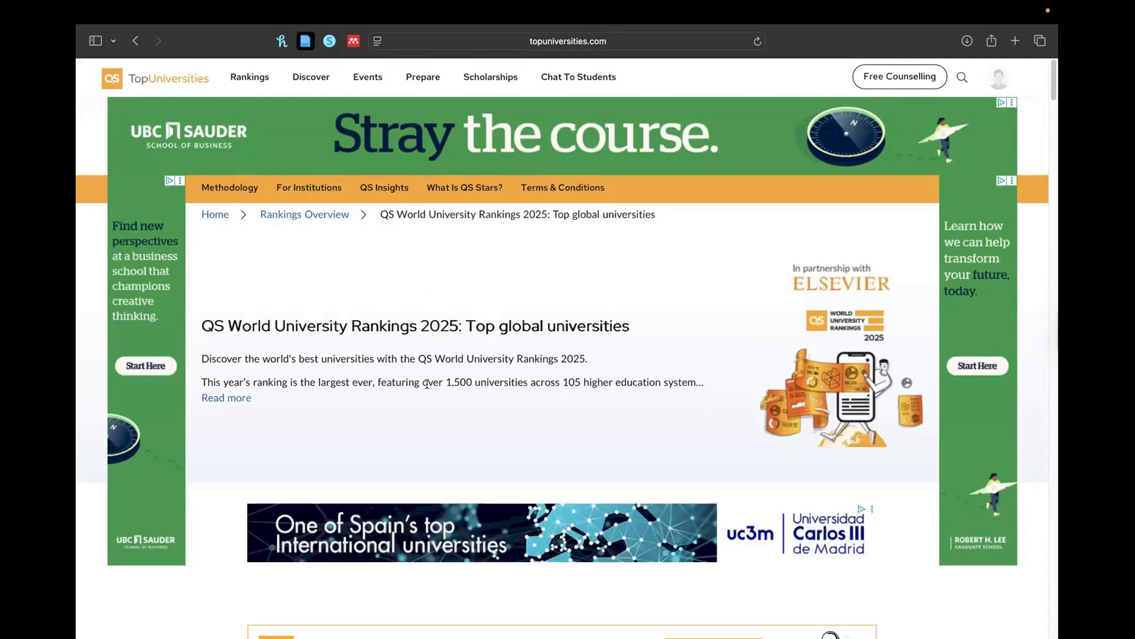
Look through the first page of the QS World University Rankings 2025 list down to its end
{"action": "scroll", "coordinate": [427, 388], "scroll_direction": "down", "scroll_amount": 10}
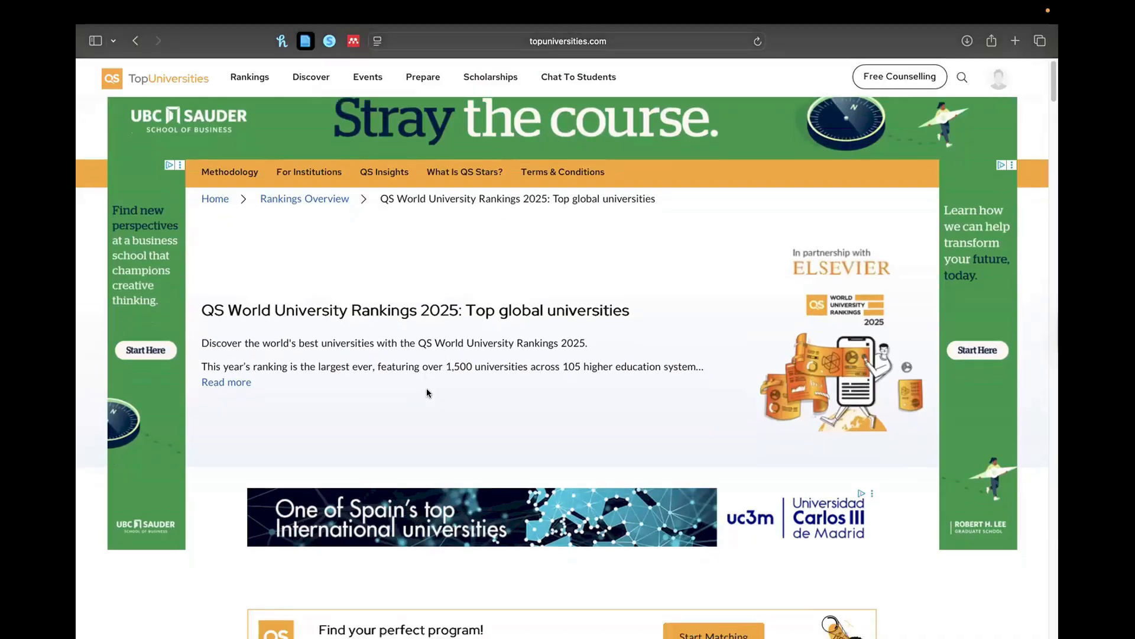
{"action": "scroll", "coordinate": [604, 398], "scroll_direction": "down", "scroll_amount": 3}
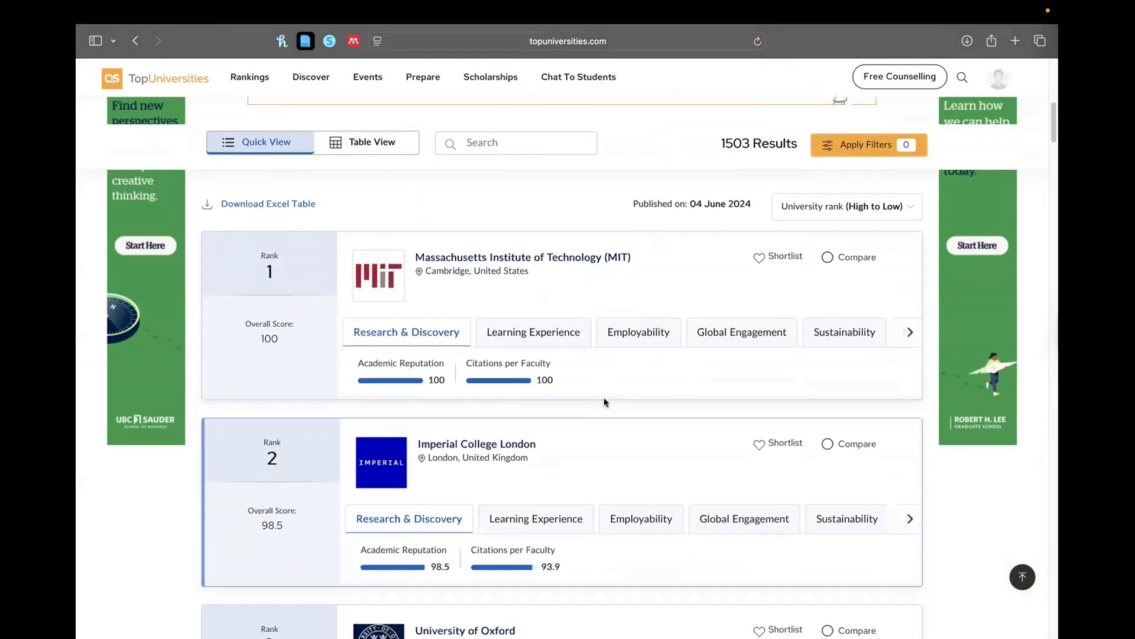
{"action": "scroll", "coordinate": [582, 386], "scroll_direction": "up", "scroll_amount": 3}
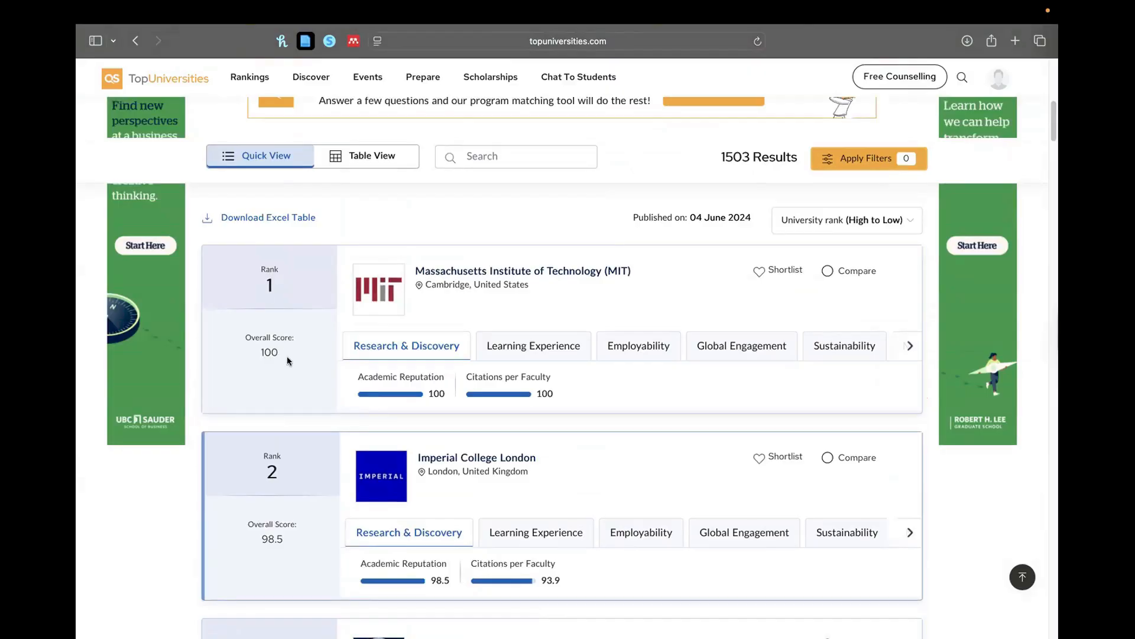
{"action": "scroll", "coordinate": [338, 354], "scroll_direction": "down", "scroll_amount": 10}
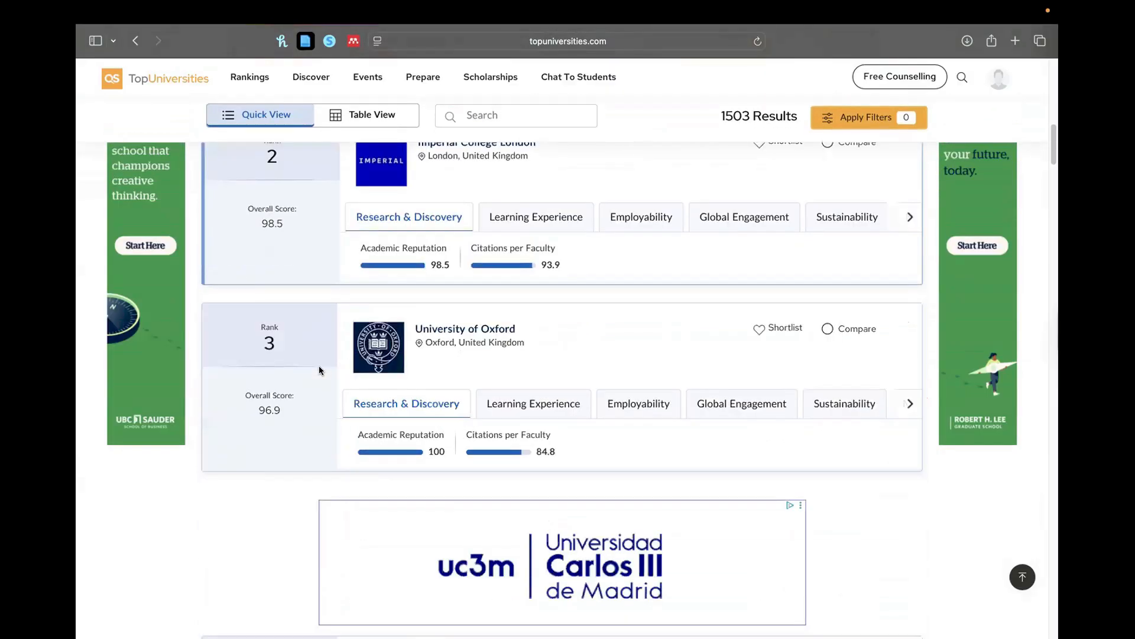
{"action": "scroll", "coordinate": [319, 372], "scroll_direction": "down", "scroll_amount": 20}
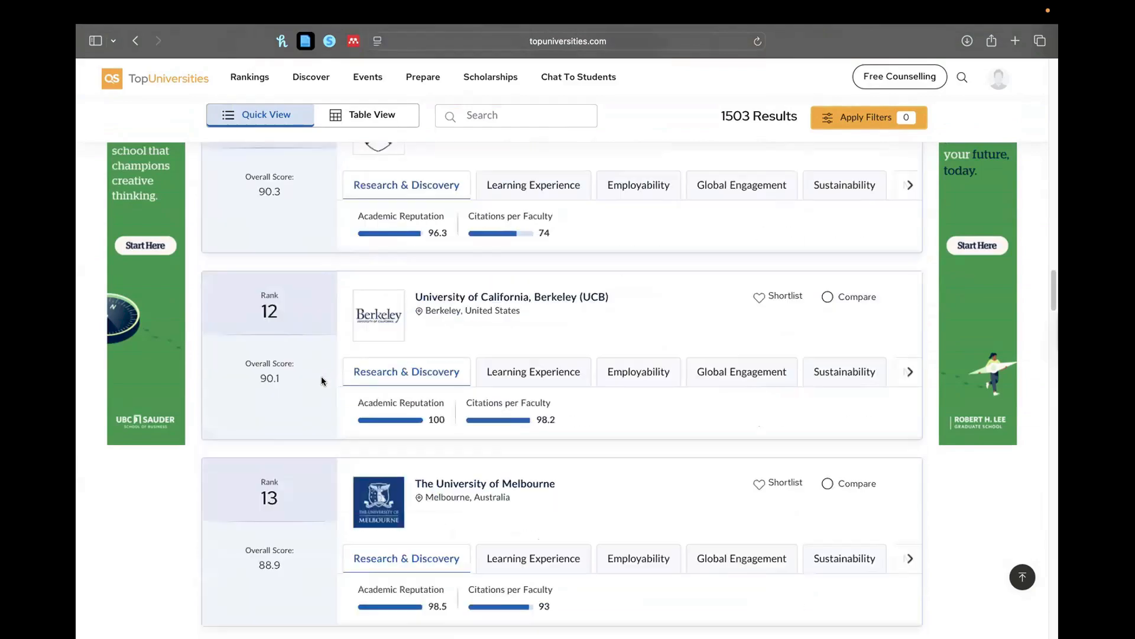
{"action": "scroll", "coordinate": [322, 379], "scroll_direction": "down", "scroll_amount": 15}
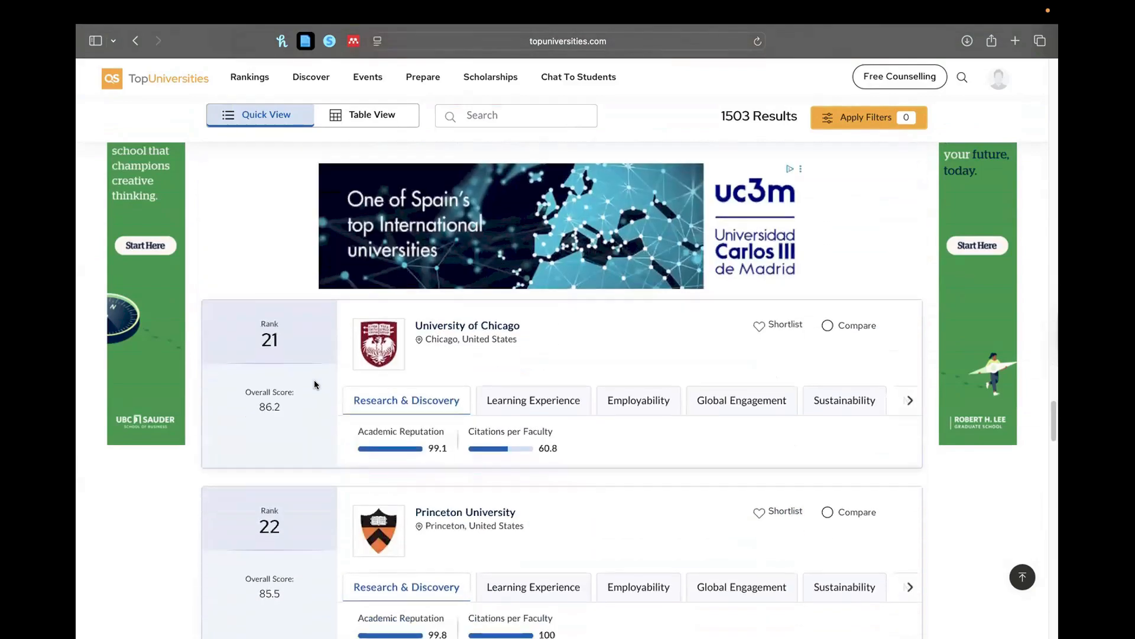
{"action": "scroll", "coordinate": [316, 387], "scroll_direction": "down", "scroll_amount": 20}
Set the university ranking list to show 50 results per page
{"action": "scroll", "coordinate": [319, 384], "scroll_direction": "up", "scroll_amount": 3}
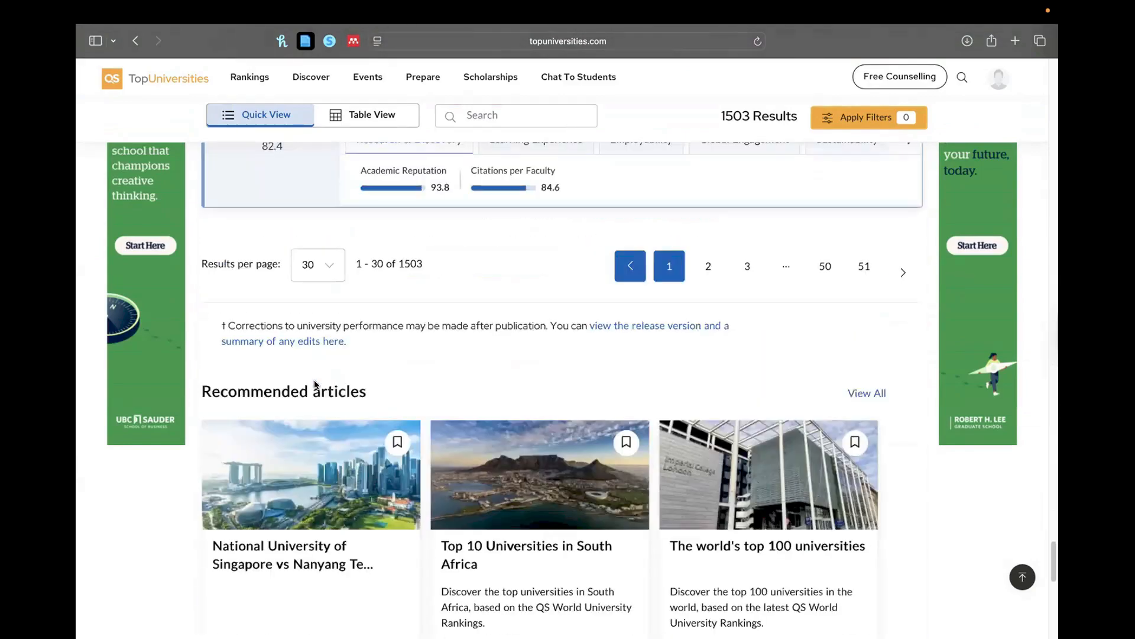
{"action": "left_click", "coordinate": [329, 388]}
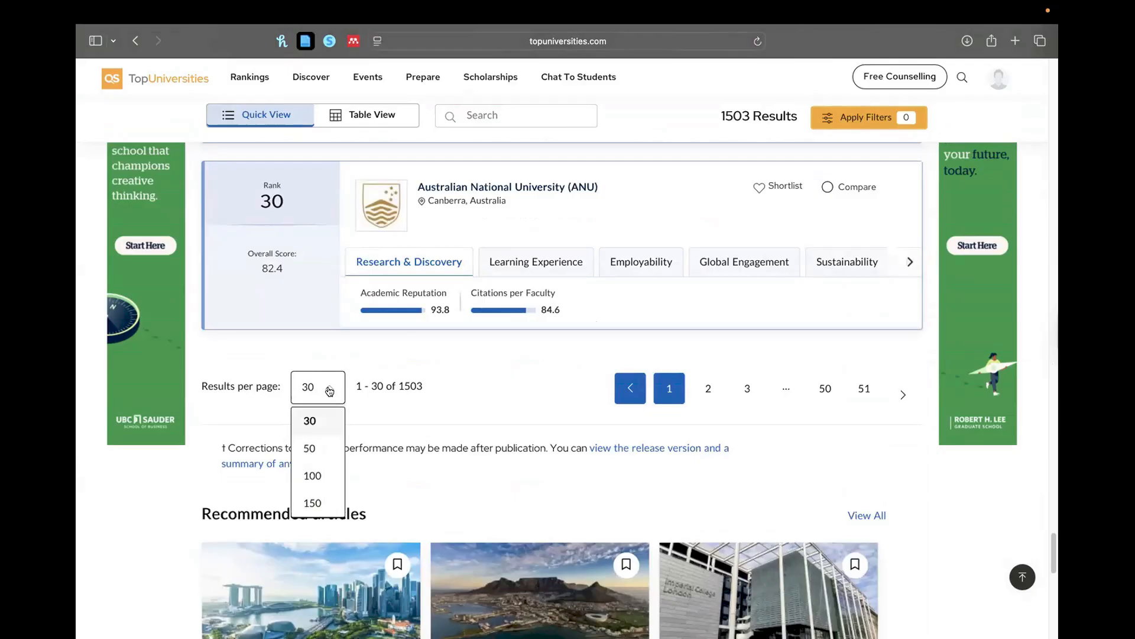
{"action": "left_click", "coordinate": [312, 449]}
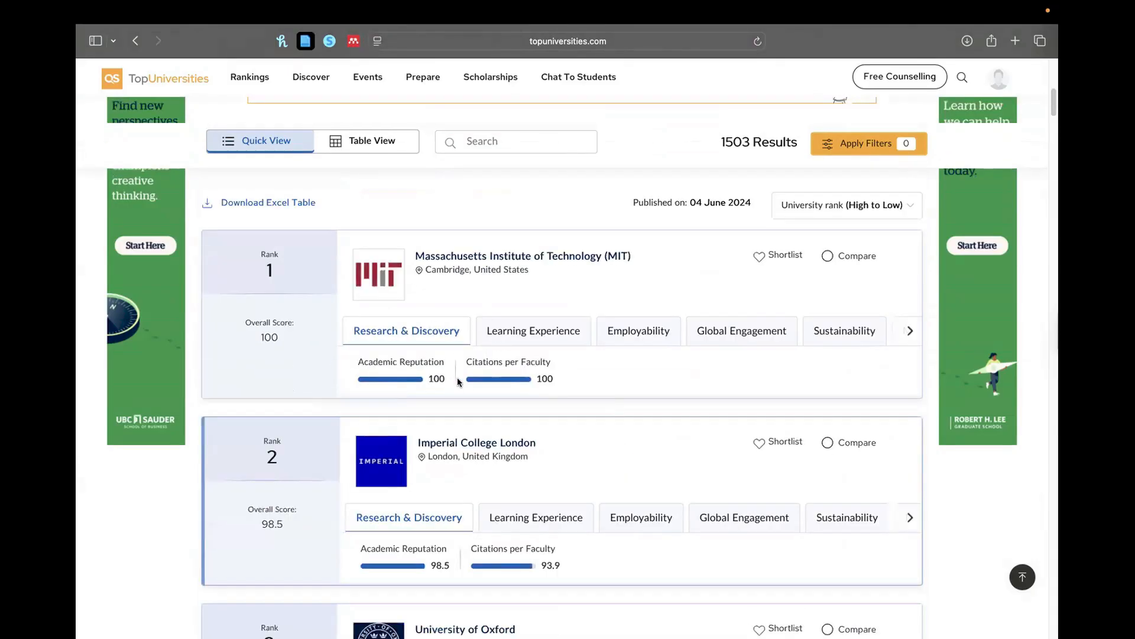
Open the ranking filters, choose 2025 as the year and set the region to North America
{"action": "scroll", "coordinate": [502, 393], "scroll_direction": "down", "scroll_amount": 1}
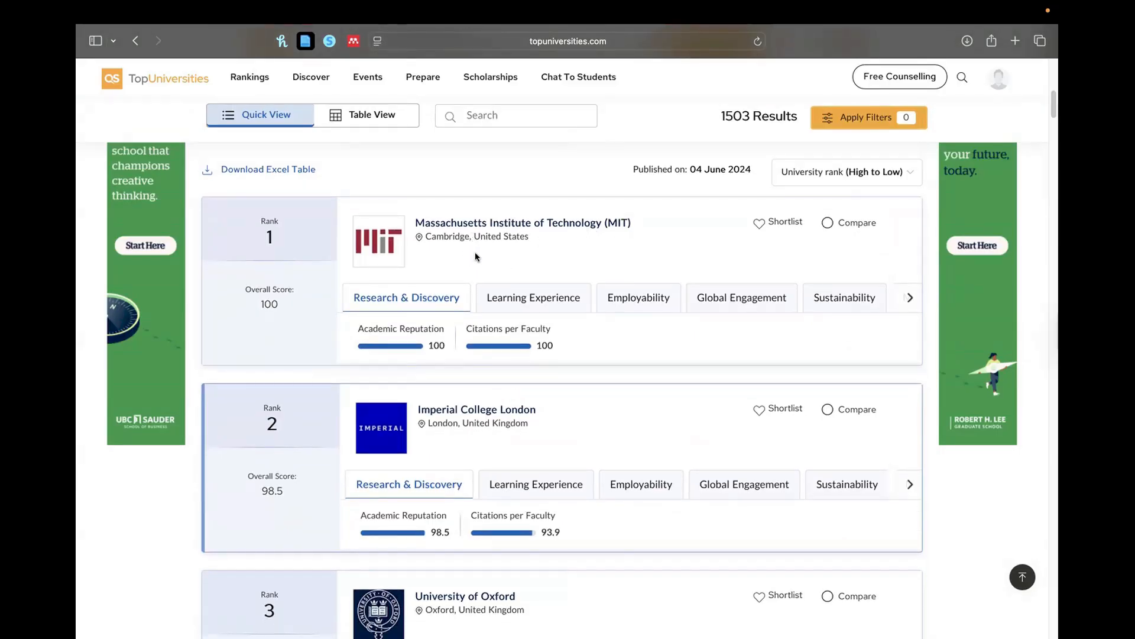
{"action": "scroll", "coordinate": [474, 350], "scroll_direction": "down", "scroll_amount": 1}
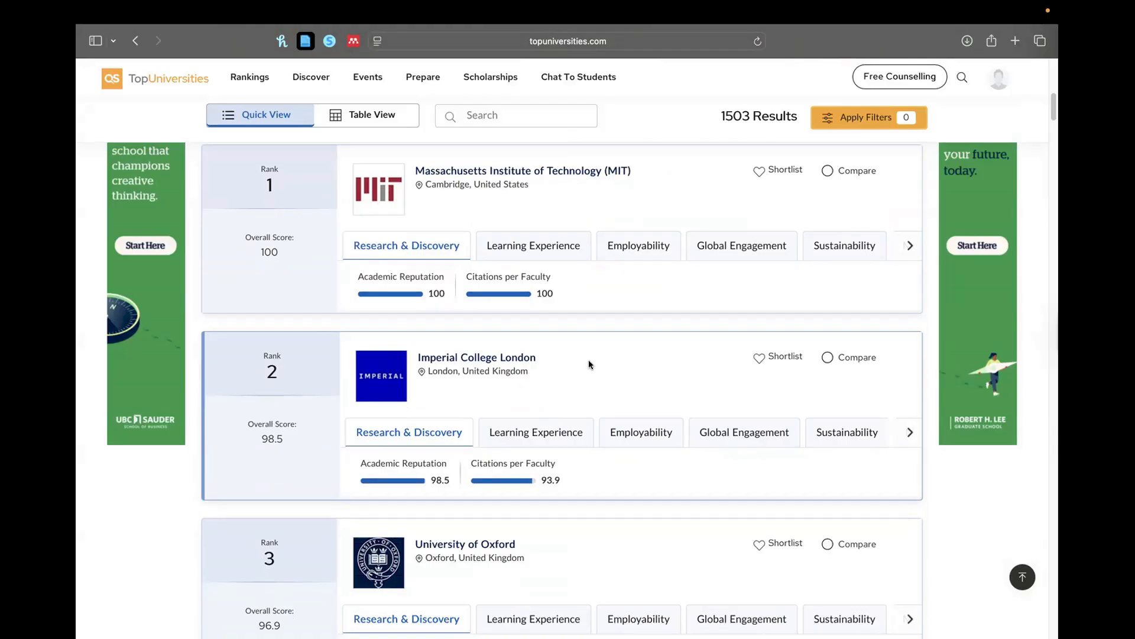
{"action": "scroll", "coordinate": [820, 209], "scroll_direction": "up", "scroll_amount": 1}
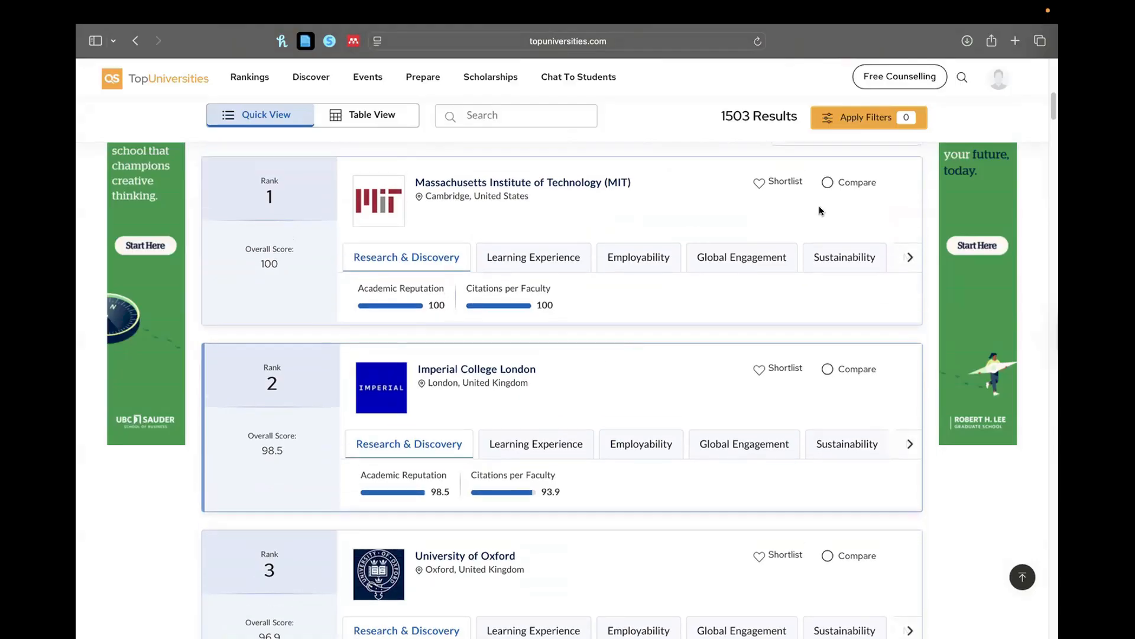
{"action": "left_click", "coordinate": [857, 120]}
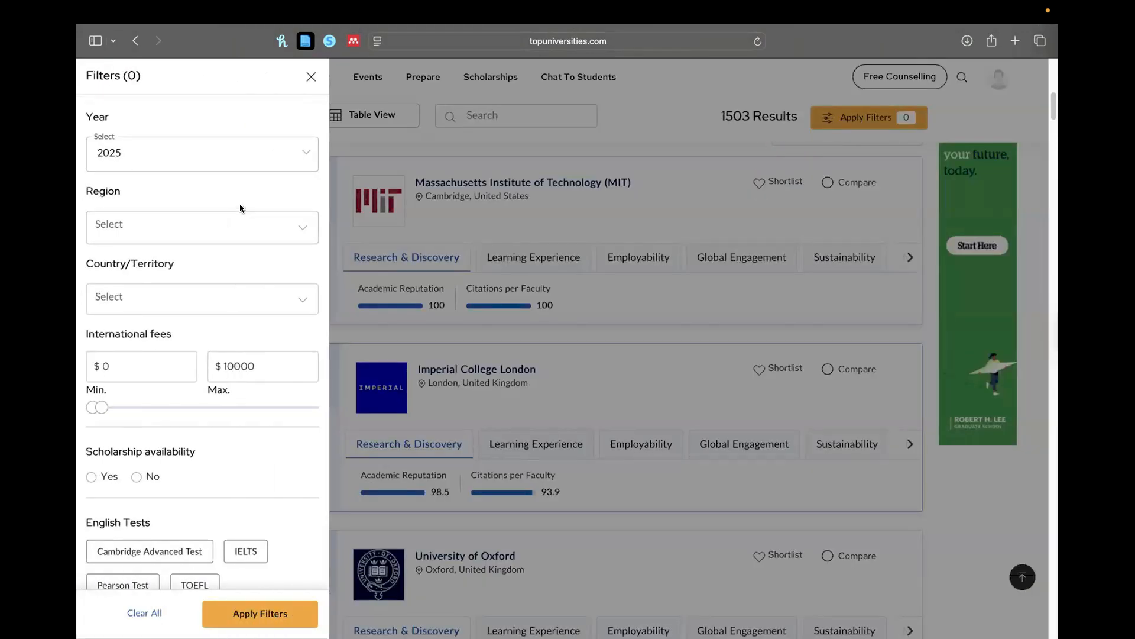
{"action": "left_click", "coordinate": [199, 158]}
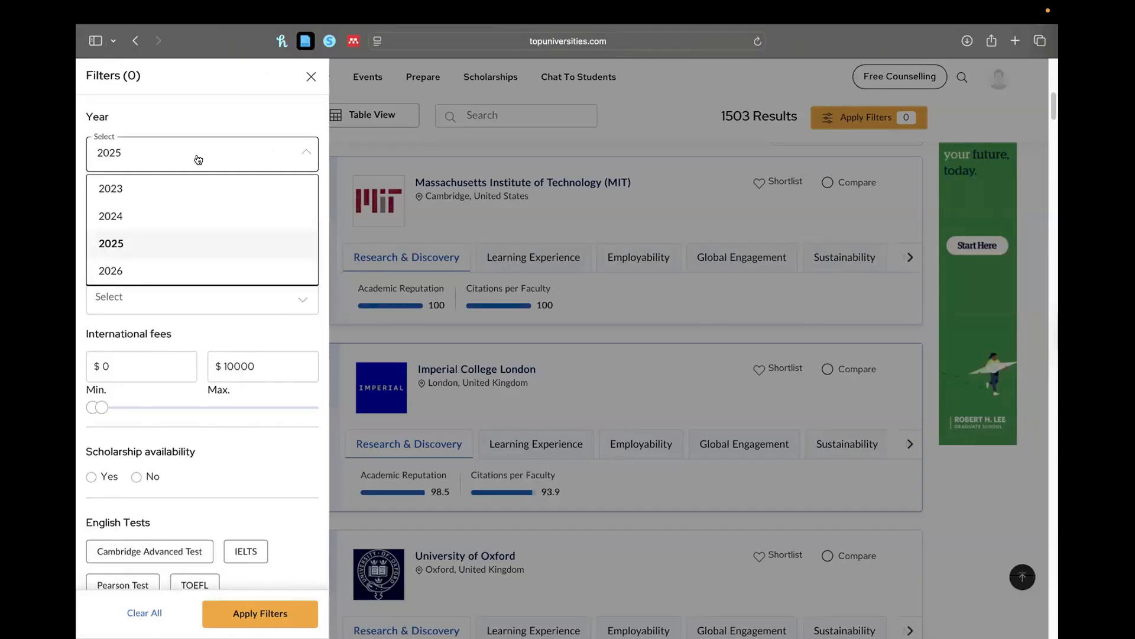
{"action": "left_click", "coordinate": [152, 249]}
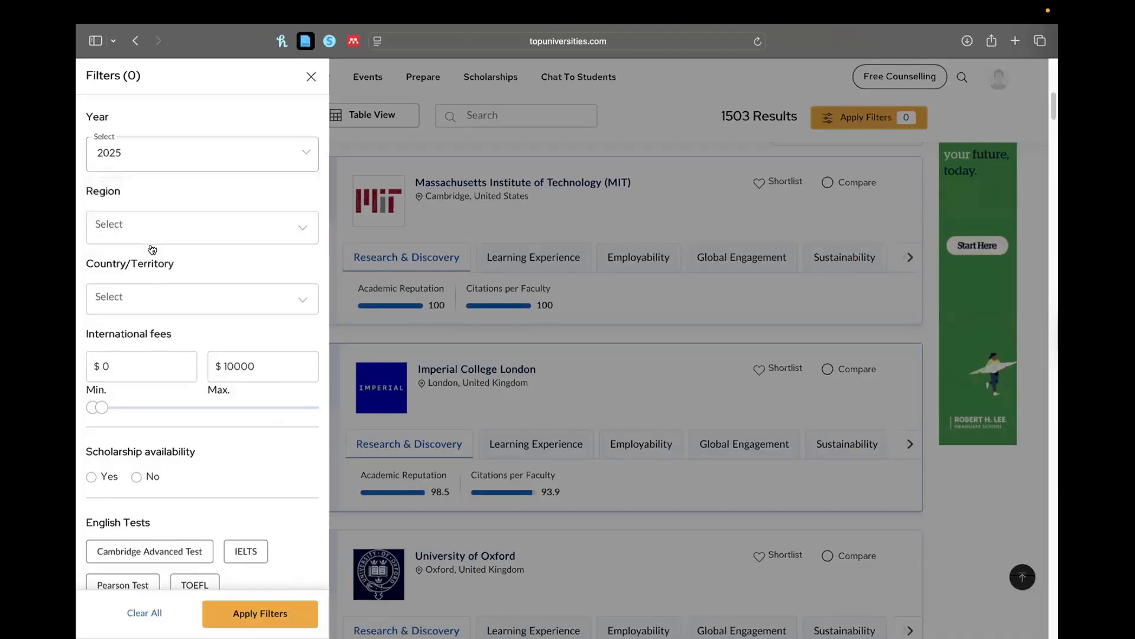
{"action": "left_click", "coordinate": [221, 233]}
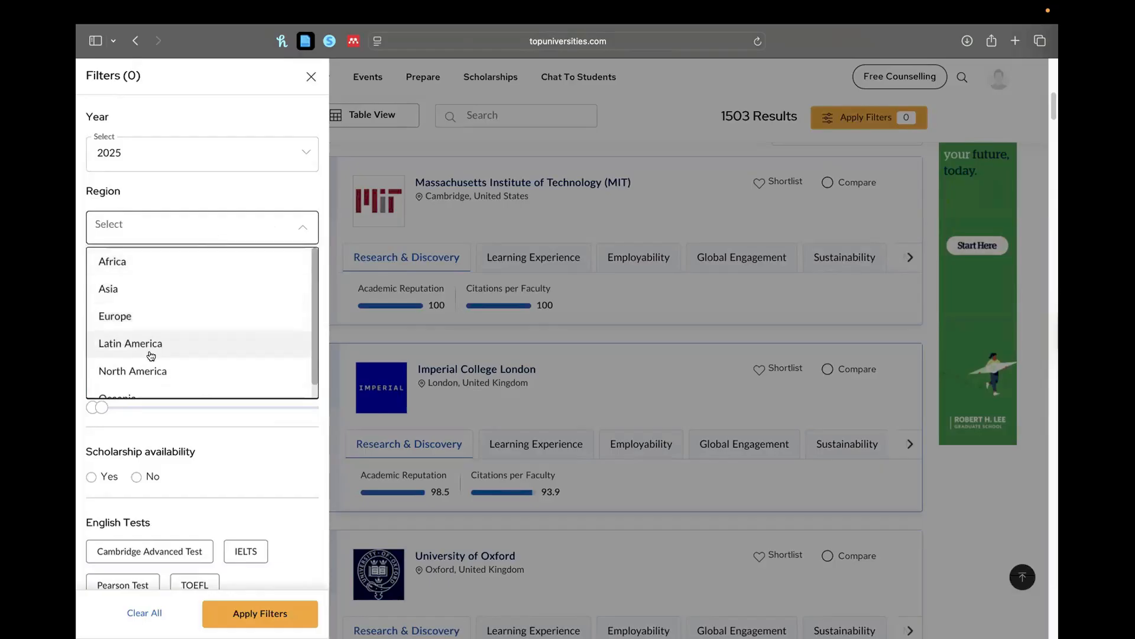
{"action": "left_click", "coordinate": [147, 372]}
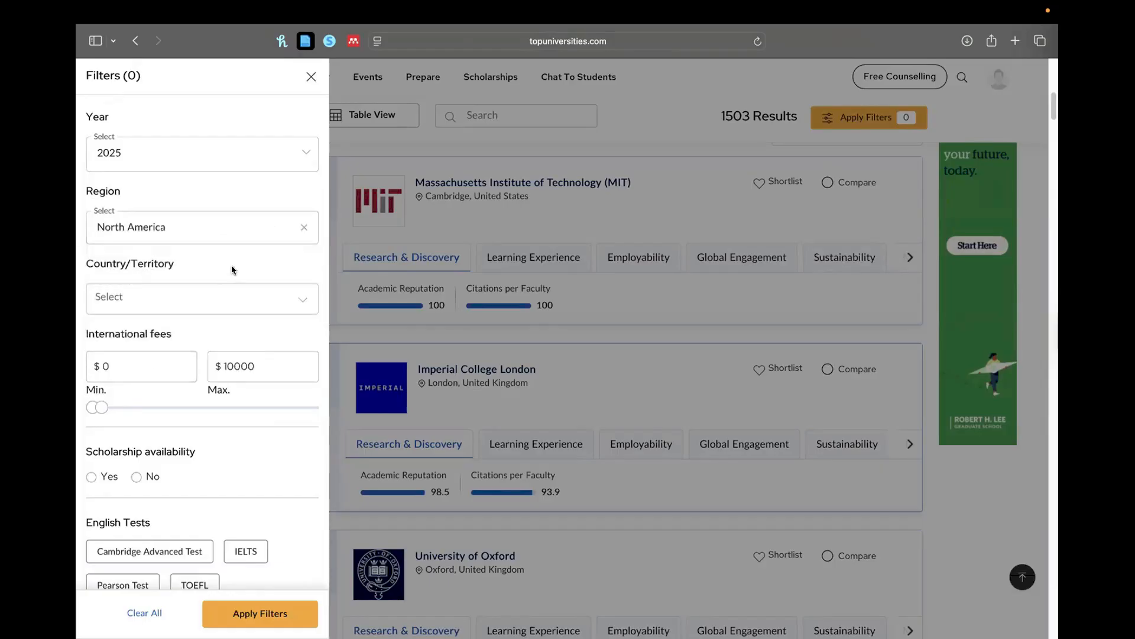
Add United States as the country filter and apply the filters to the rankings
{"action": "left_click", "coordinate": [302, 301]}
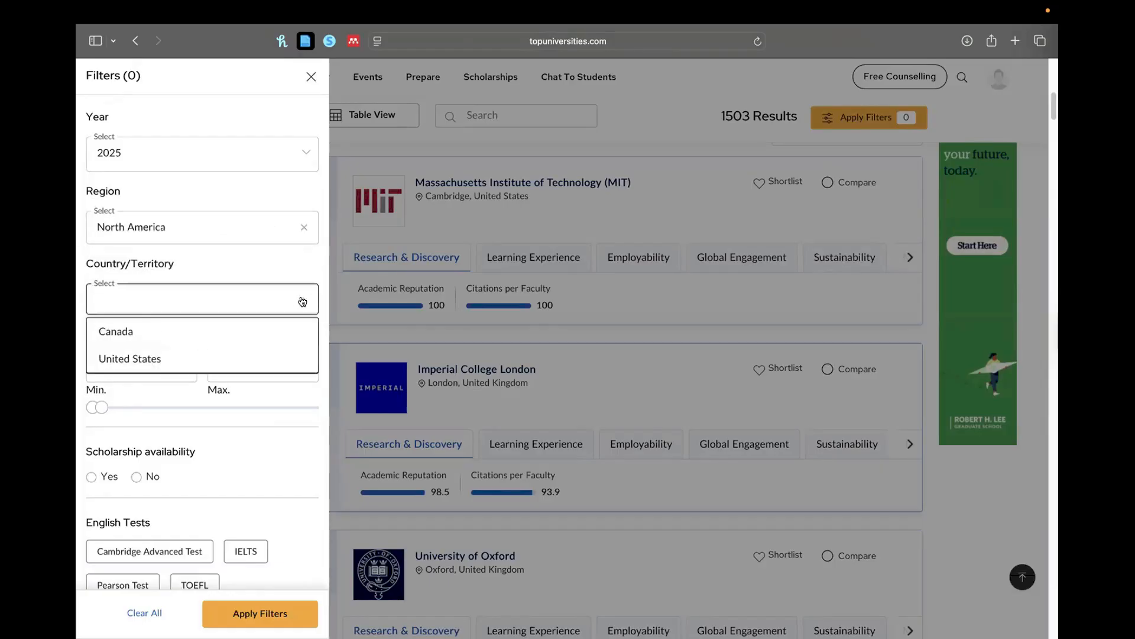
{"action": "left_click", "coordinate": [131, 359]}
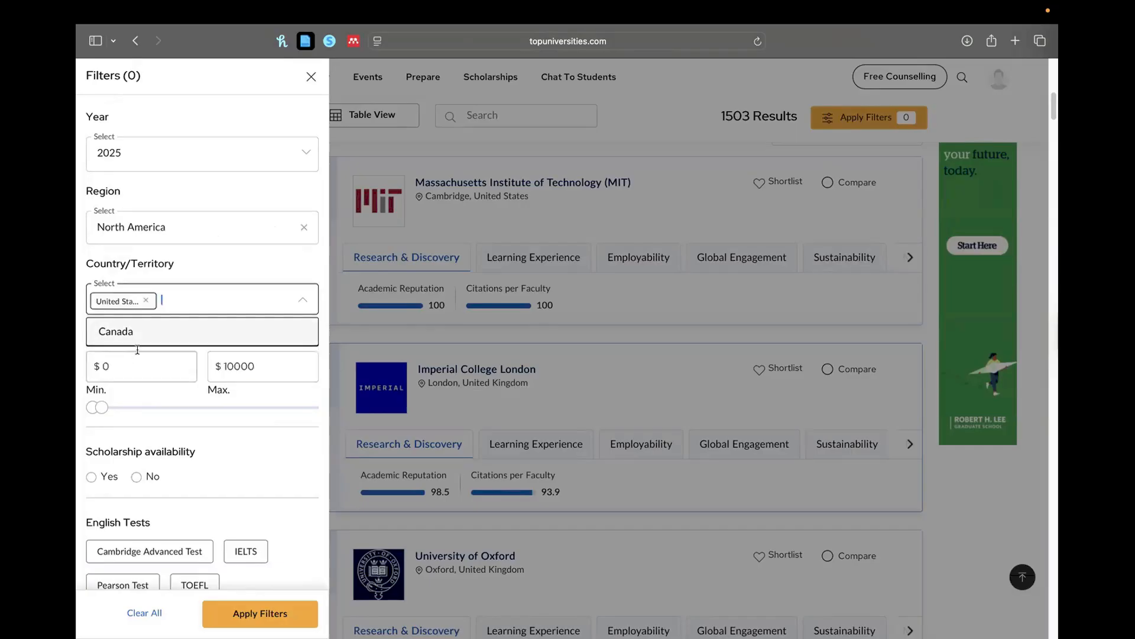
{"action": "left_click", "coordinate": [323, 347]}
{"action": "scroll", "coordinate": [305, 370], "scroll_direction": "down", "scroll_amount": 3}
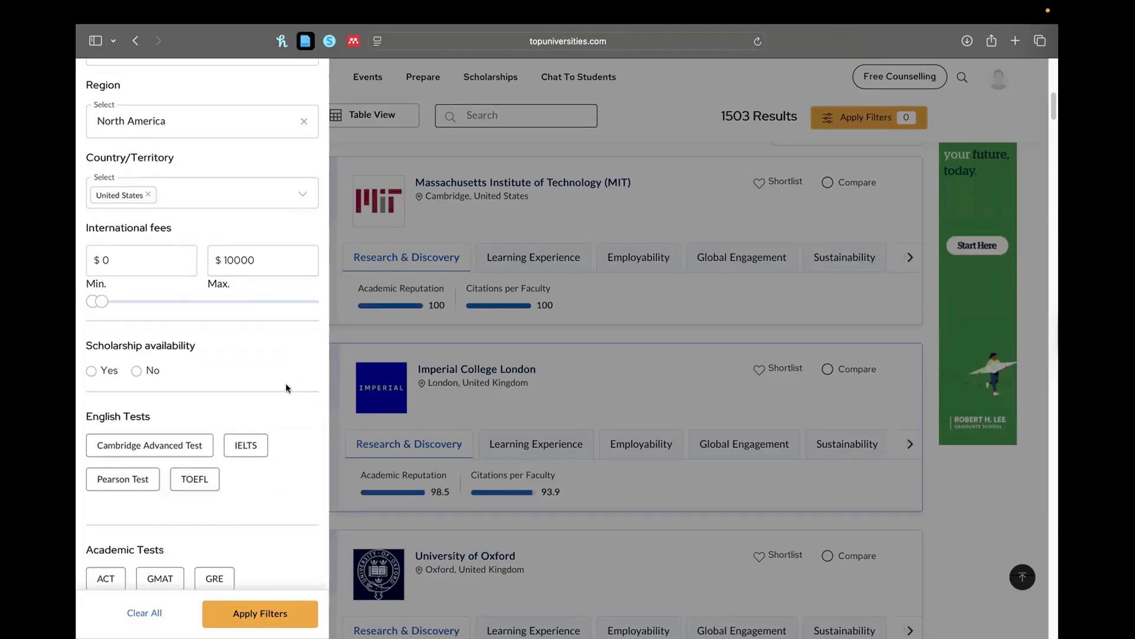
{"action": "scroll", "coordinate": [232, 388], "scroll_direction": "down", "scroll_amount": 10}
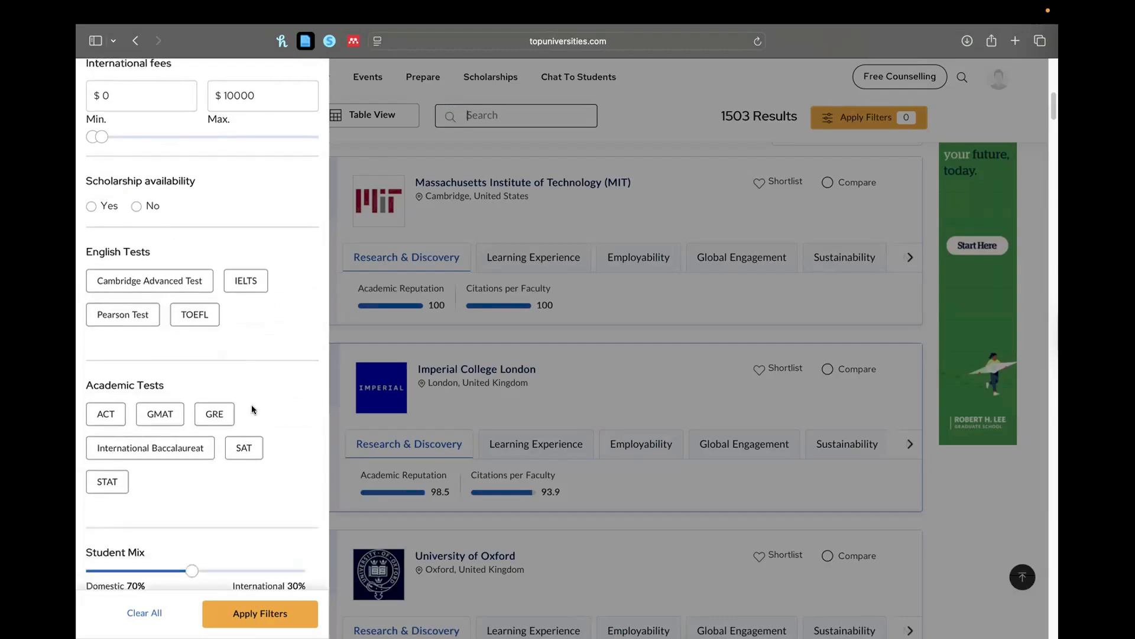
{"action": "scroll", "coordinate": [269, 445], "scroll_direction": "down", "scroll_amount": 3}
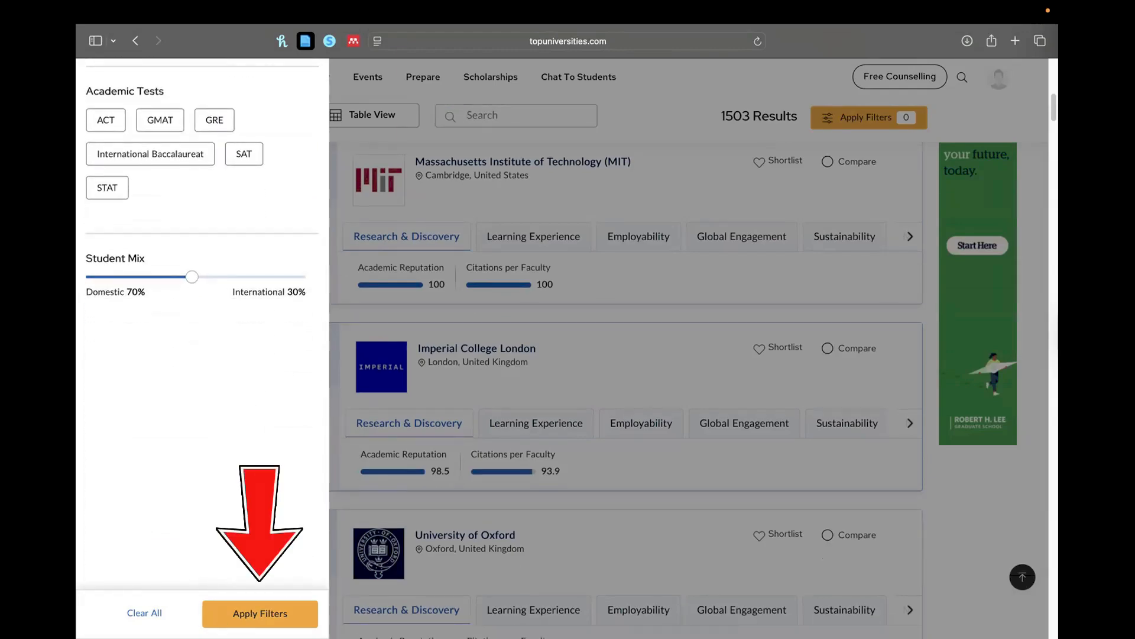
{"action": "left_click", "coordinate": [260, 613]}
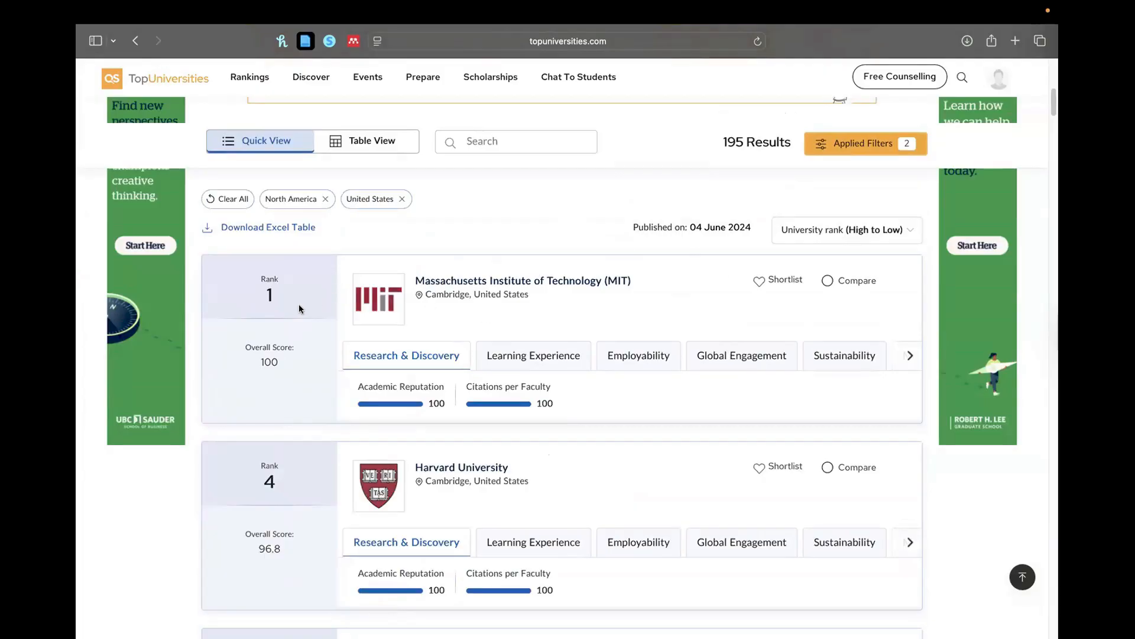
Examine the ranks and overall scores of the universities in the filtered United States list
{"action": "scroll", "coordinate": [299, 309], "scroll_direction": "down", "scroll_amount": 4}
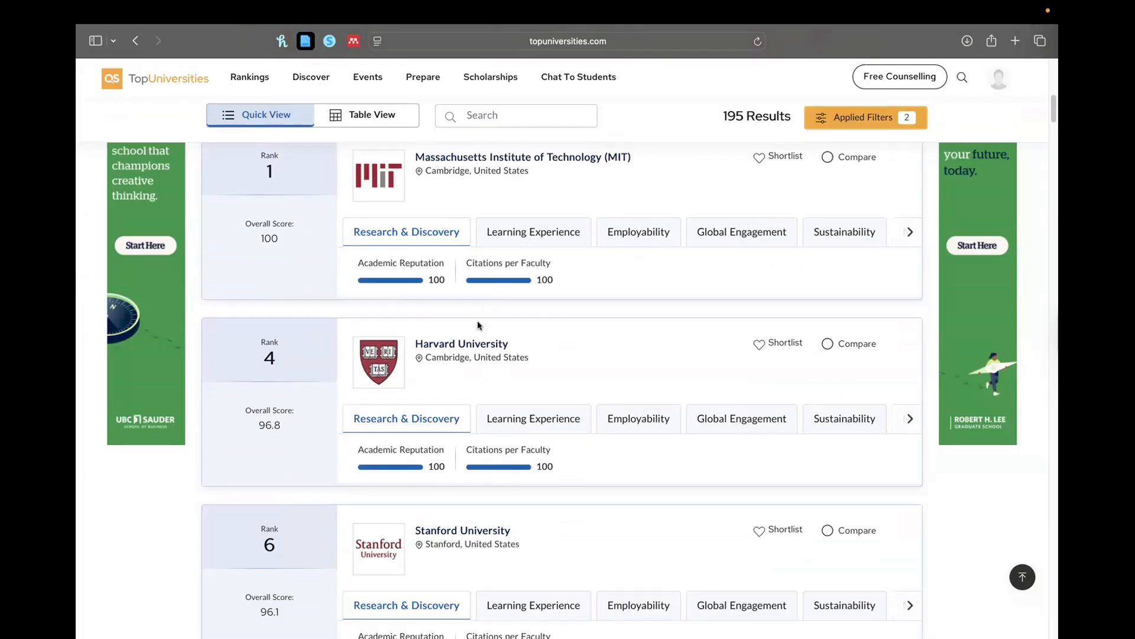
{"action": "scroll", "coordinate": [467, 355], "scroll_direction": "down", "scroll_amount": 20}
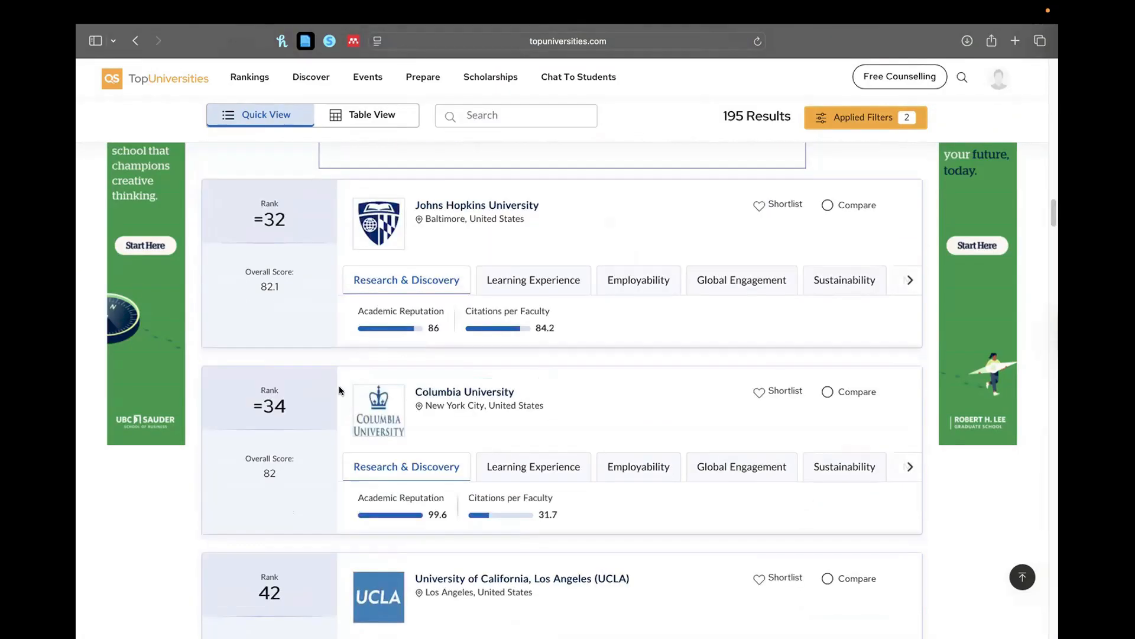
{"action": "scroll", "coordinate": [349, 389], "scroll_direction": "down", "scroll_amount": 1}
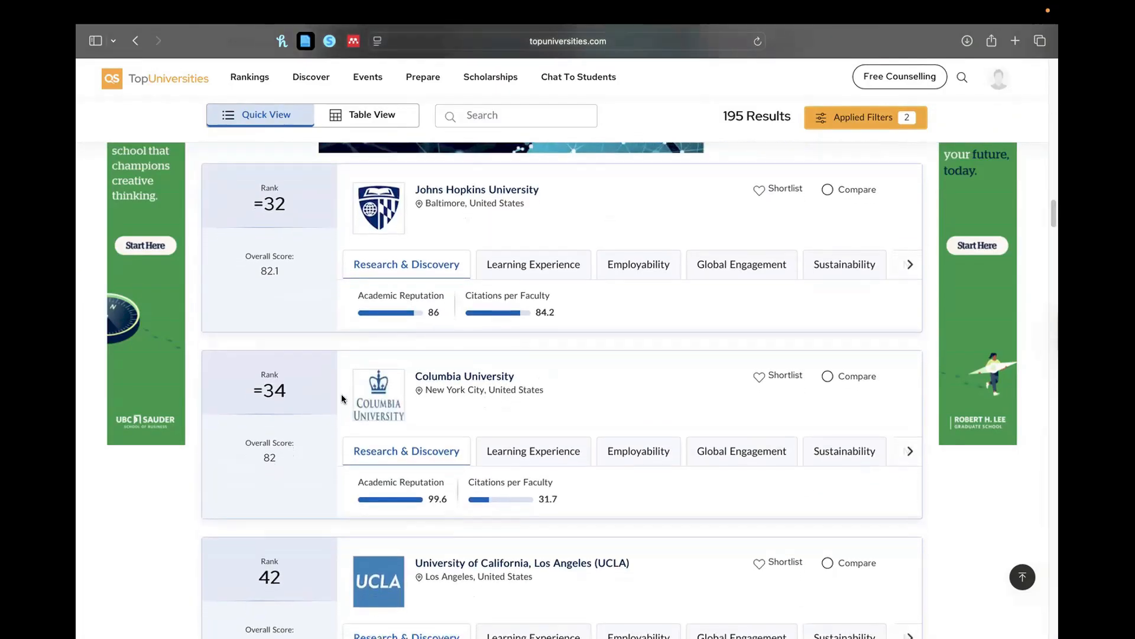
{"action": "scroll", "coordinate": [342, 402], "scroll_direction": "down", "scroll_amount": 7}
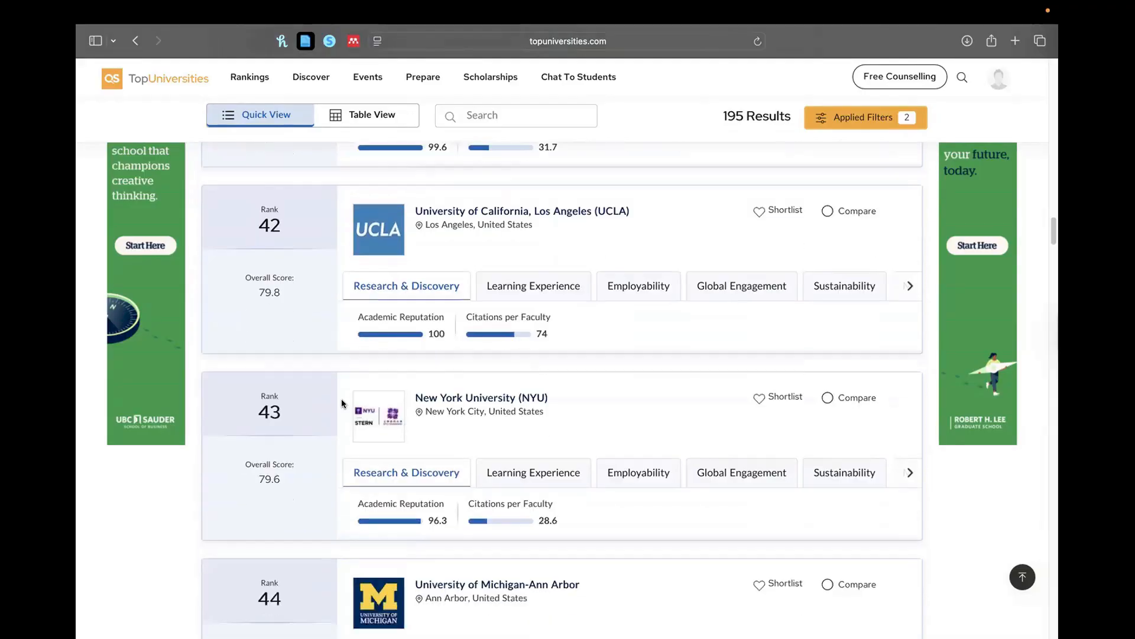
{"action": "scroll", "coordinate": [344, 404], "scroll_direction": "down", "scroll_amount": 3}
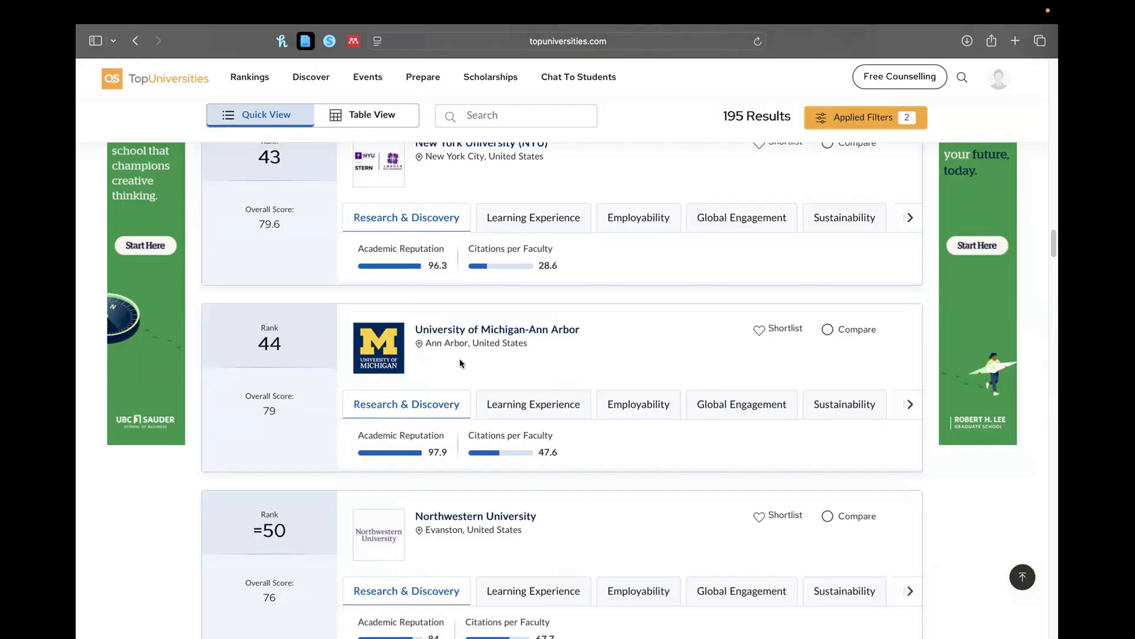
{"action": "scroll", "coordinate": [461, 228], "scroll_direction": "up", "scroll_amount": 1}
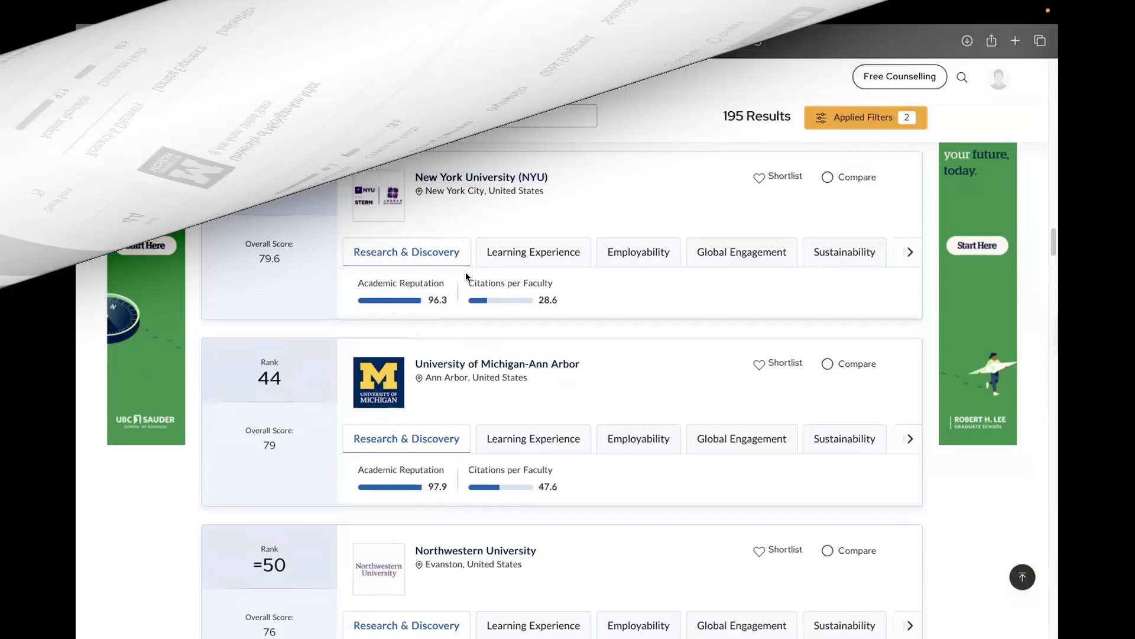
{"action": "scroll", "coordinate": [463, 335], "scroll_direction": "up", "scroll_amount": 2}
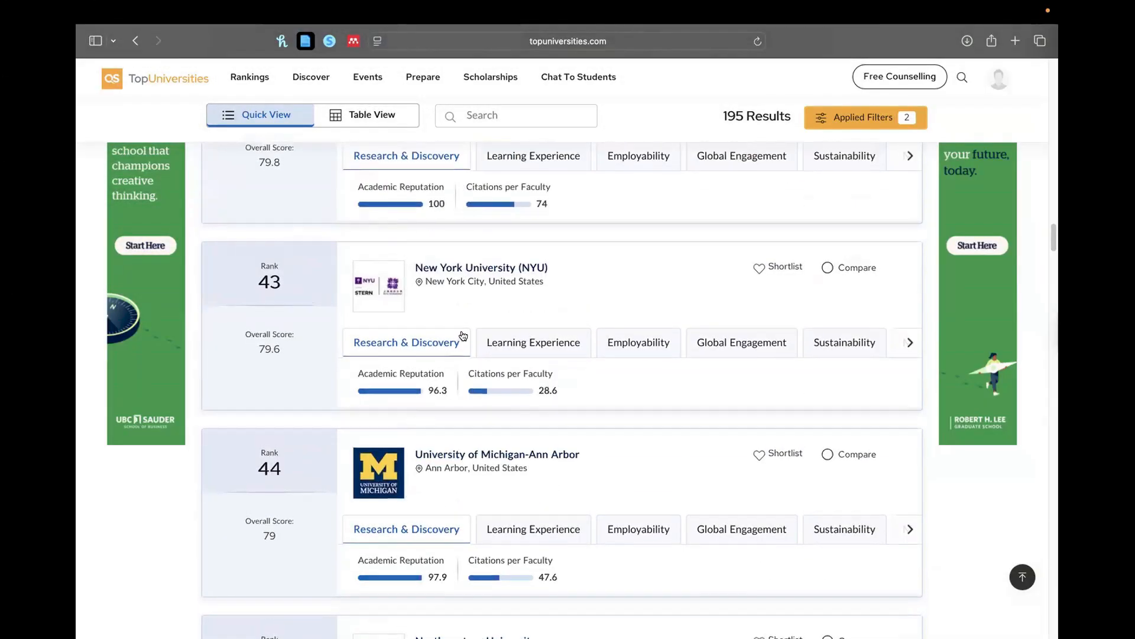
{"action": "scroll", "coordinate": [463, 335], "scroll_direction": "up", "scroll_amount": 5}
Increase the number of results shown per page for the filtered United States ranking
{"action": "scroll", "coordinate": [465, 334], "scroll_direction": "down", "scroll_amount": 20}
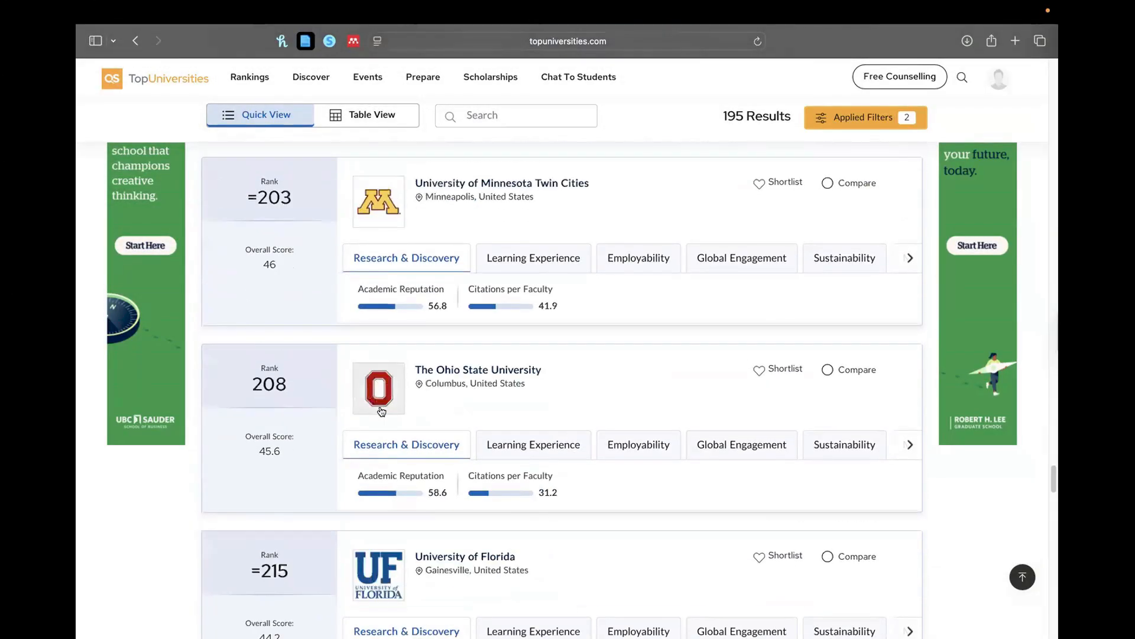
{"action": "left_click", "coordinate": [318, 579]}
{"action": "left_click", "coordinate": [313, 525]}
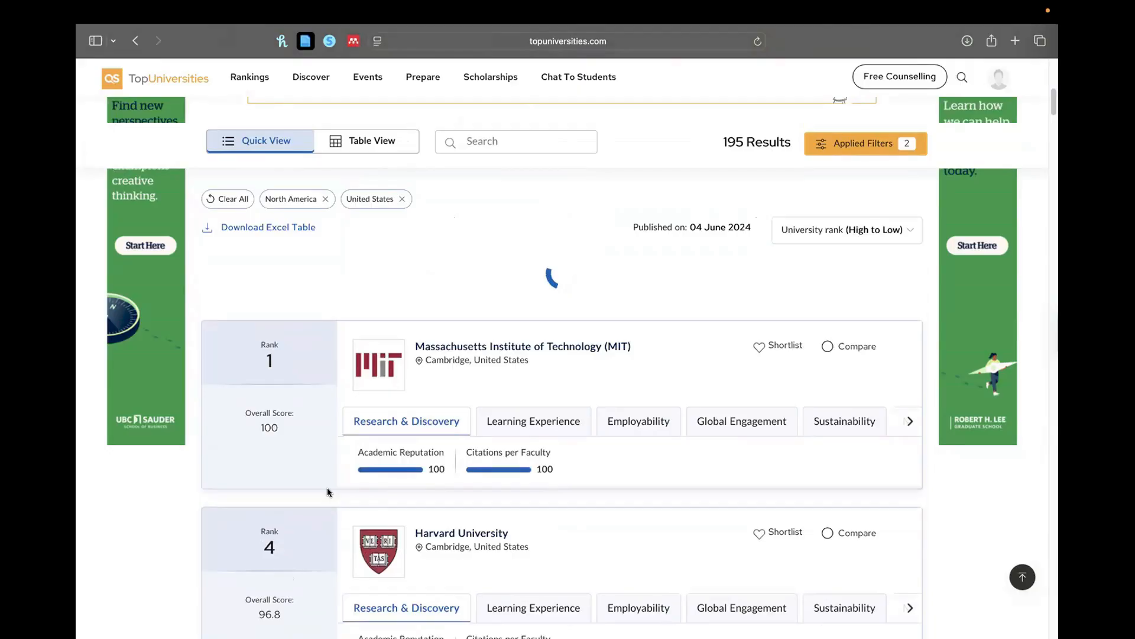
Examine the ranks and scores of the filtered United States universities down to about rank 300
{"action": "scroll", "coordinate": [325, 491], "scroll_direction": "down", "scroll_amount": 20}
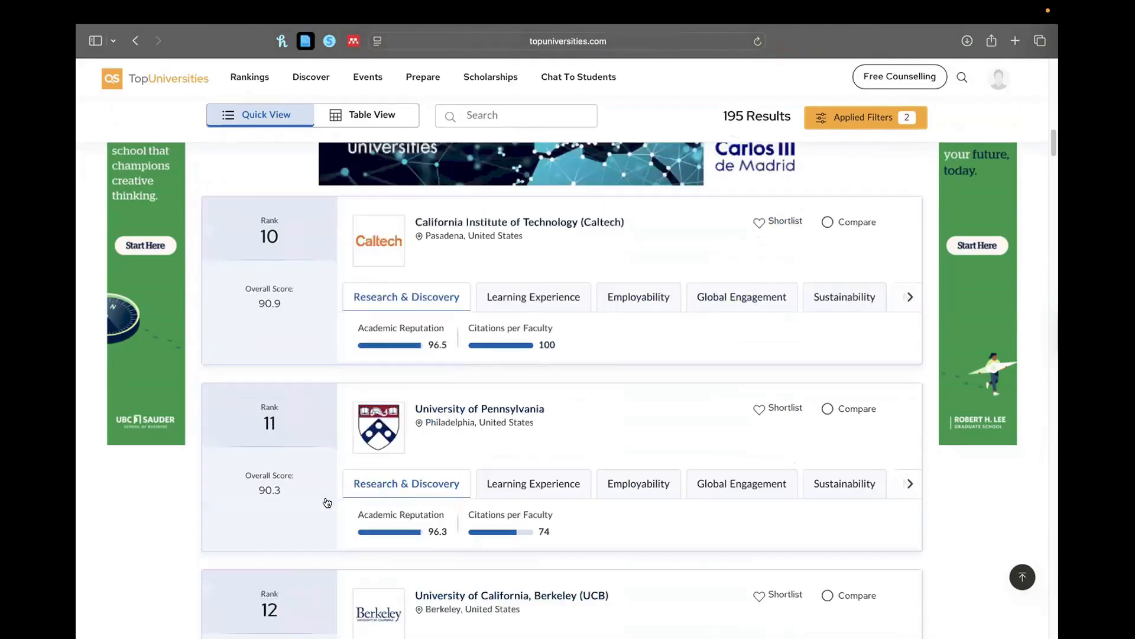
{"action": "scroll", "coordinate": [325, 499], "scroll_direction": "down", "scroll_amount": 20}
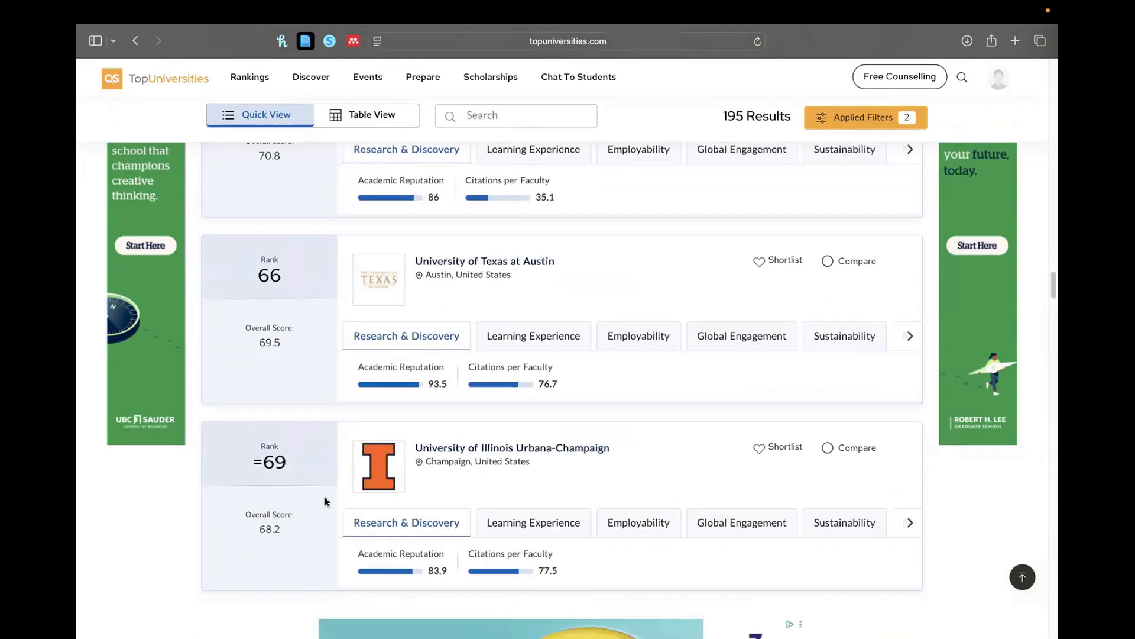
{"action": "scroll", "coordinate": [319, 520], "scroll_direction": "down", "scroll_amount": 20}
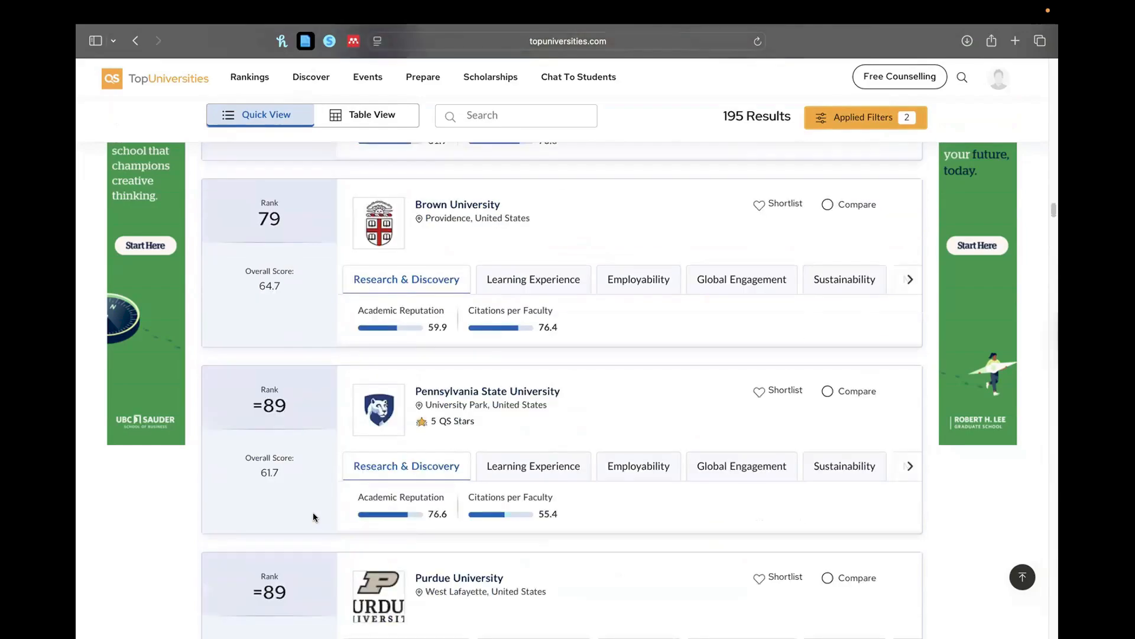
{"action": "scroll", "coordinate": [314, 517], "scroll_direction": "down", "scroll_amount": 20}
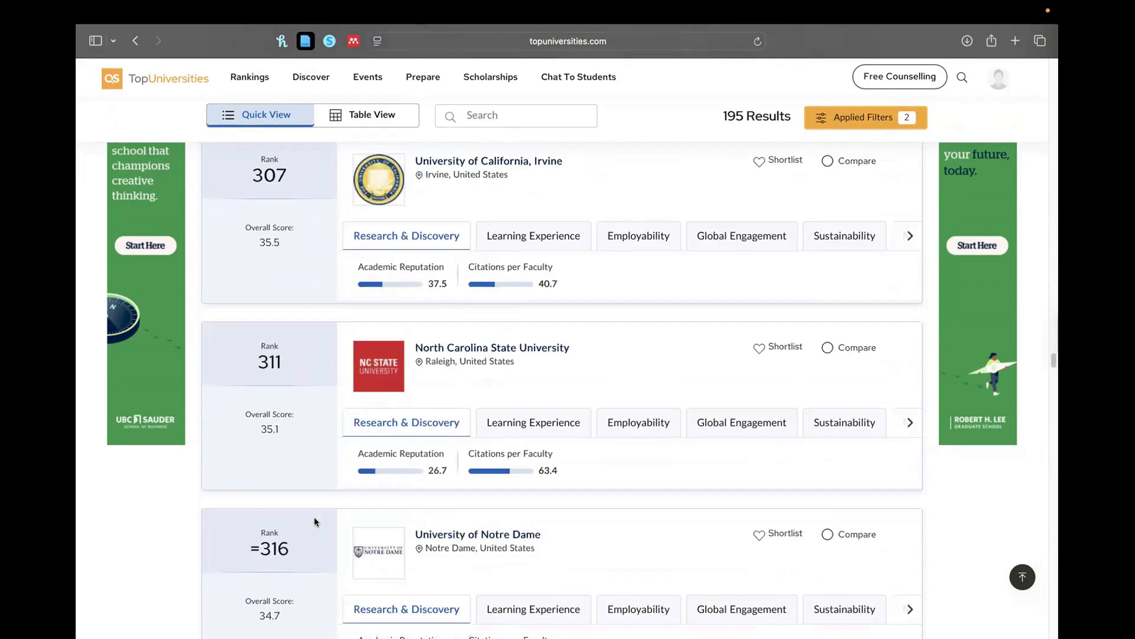
{"action": "scroll", "coordinate": [314, 517], "scroll_direction": "up", "scroll_amount": 7}
{"action": "scroll", "coordinate": [314, 521], "scroll_direction": "up", "scroll_amount": 1}
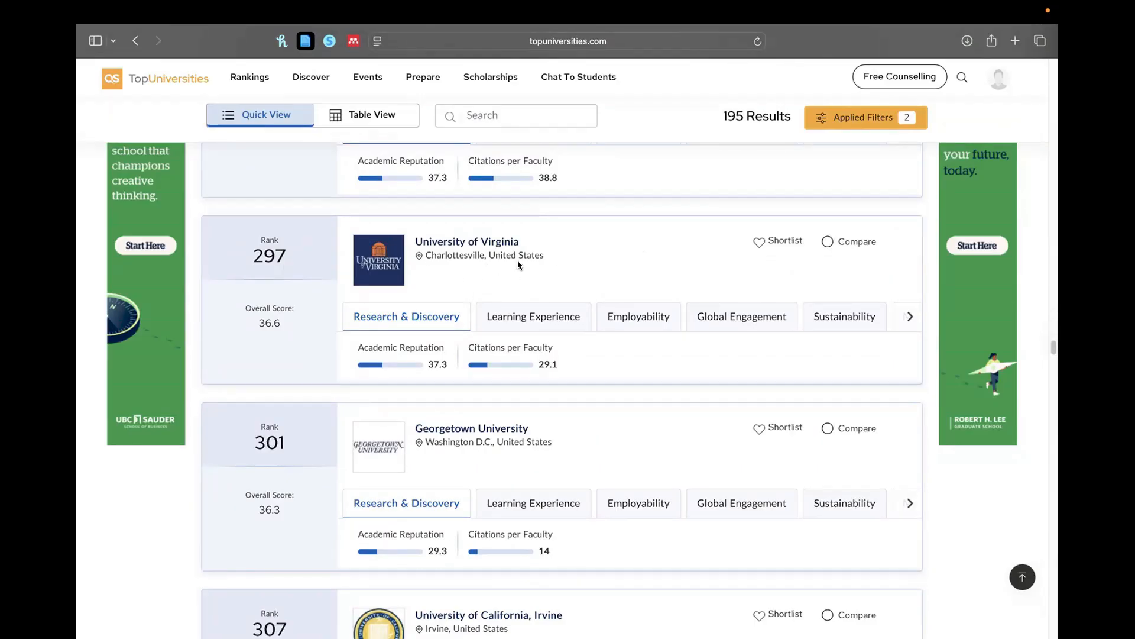
Download the QS World University Rankings 2025 as an Excel table
{"action": "scroll", "coordinate": [677, 330], "scroll_direction": "up", "scroll_amount": 15}
{"action": "scroll", "coordinate": [674, 336], "scroll_direction": "up", "scroll_amount": 15}
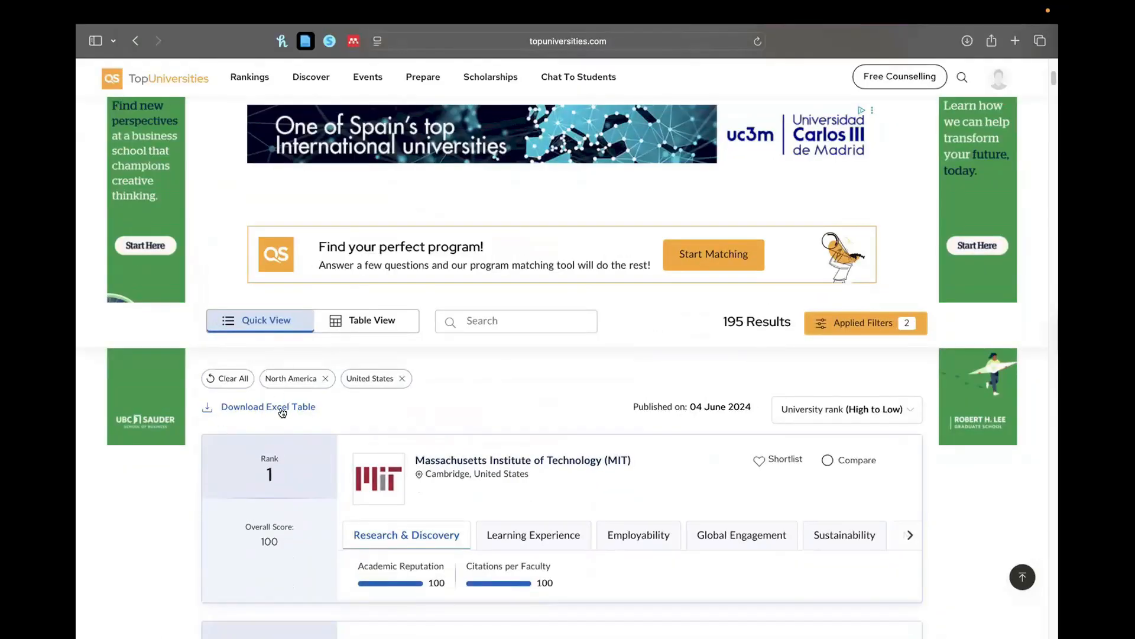
{"action": "left_click", "coordinate": [275, 407]}
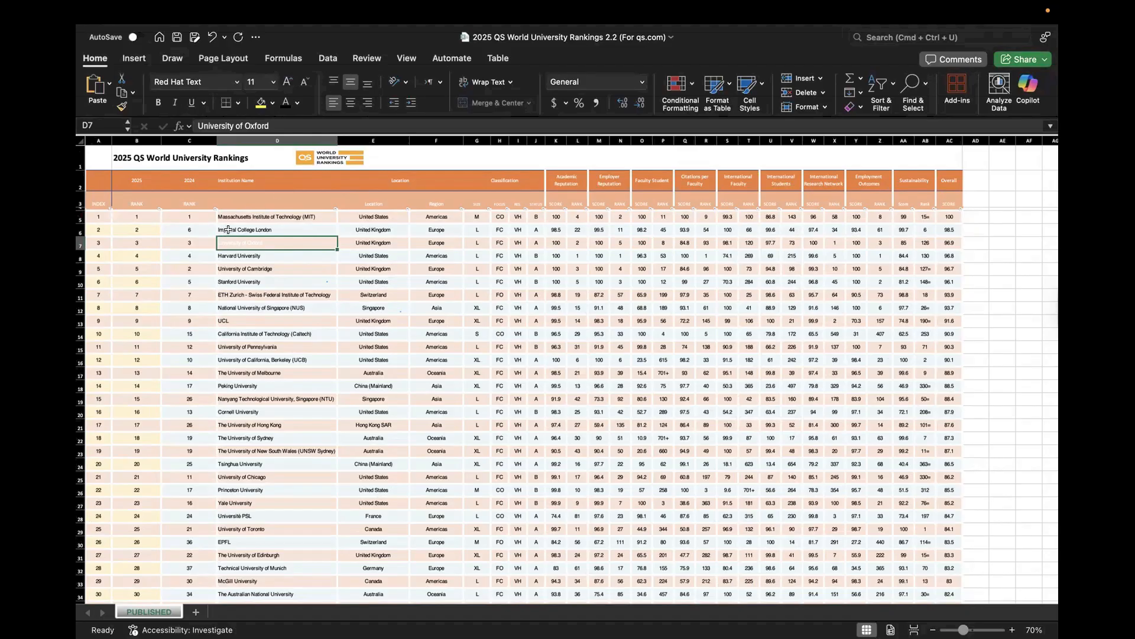
Examine the 2025 rank, institution name, location and region columns of the rankings workbook in Excel
{"action": "left_click", "coordinate": [298, 268]}
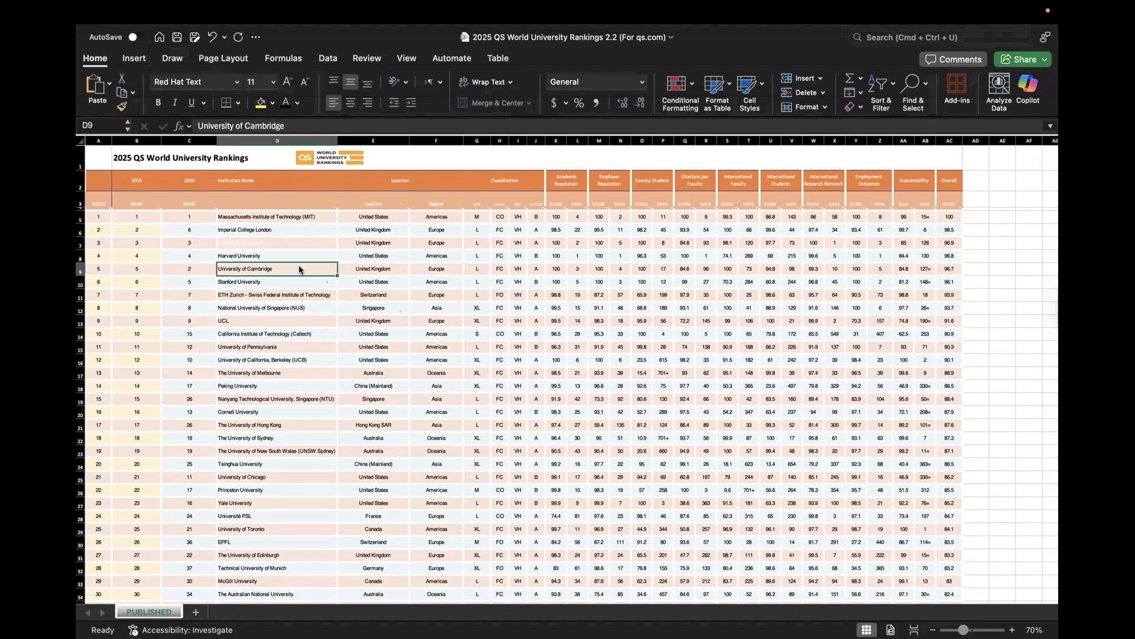
{"action": "left_click_drag", "start_coordinate": [137, 182], "coordinate": [137, 399]}
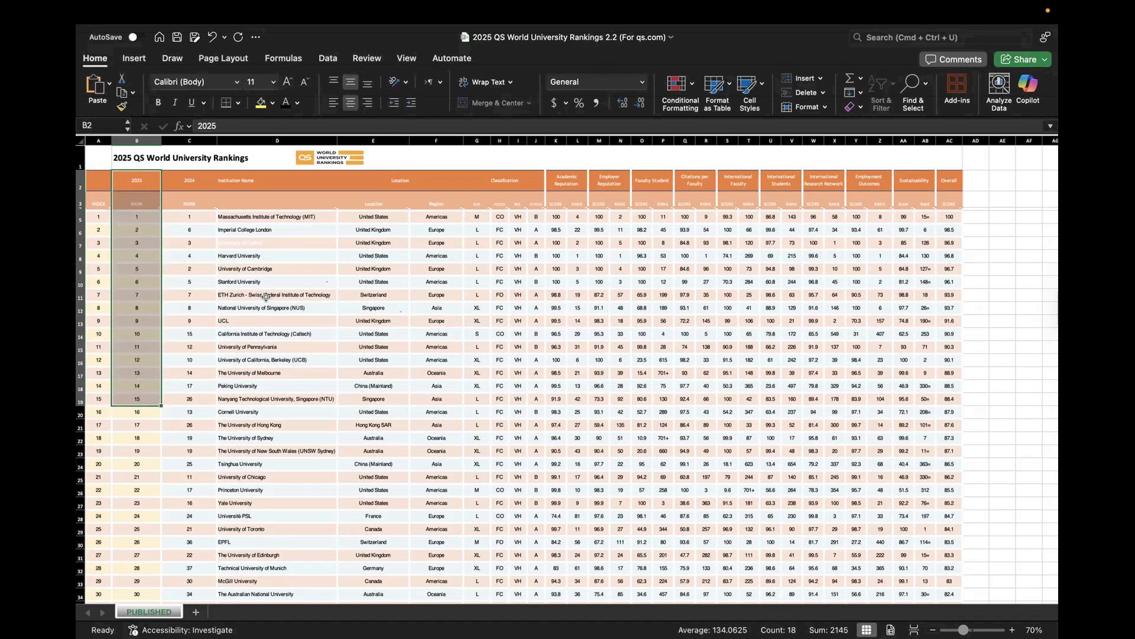
{"action": "left_click", "coordinate": [273, 267]}
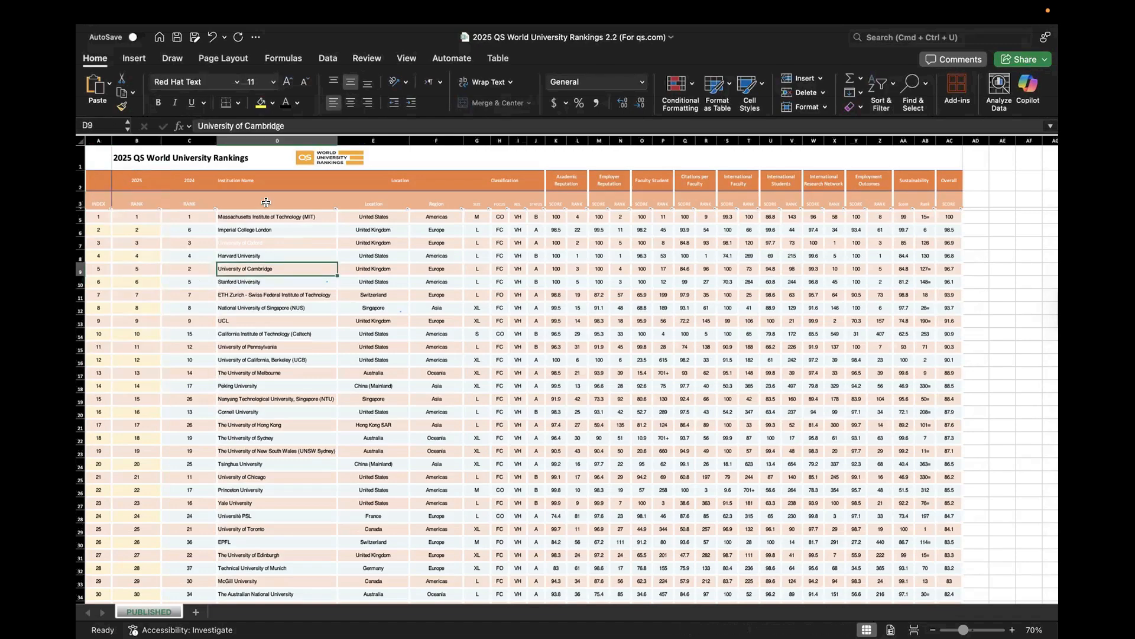
{"action": "left_click_drag", "start_coordinate": [266, 202], "coordinate": [263, 452]}
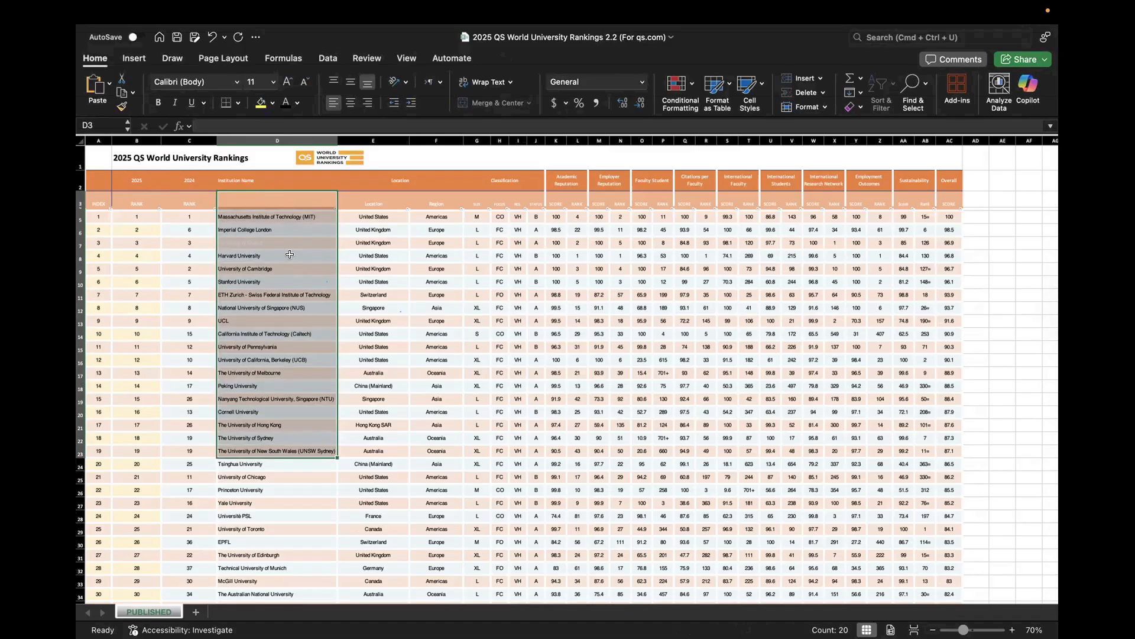
{"action": "left_click_drag", "start_coordinate": [390, 202], "coordinate": [389, 400]}
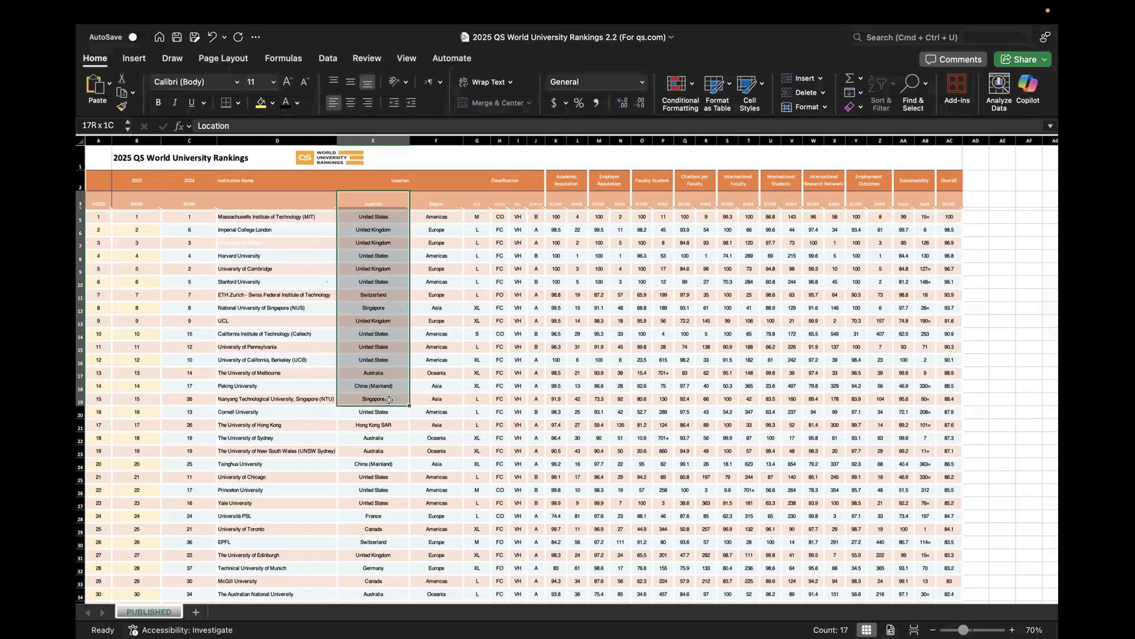
{"action": "left_click_drag", "start_coordinate": [389, 400], "coordinate": [390, 400]}
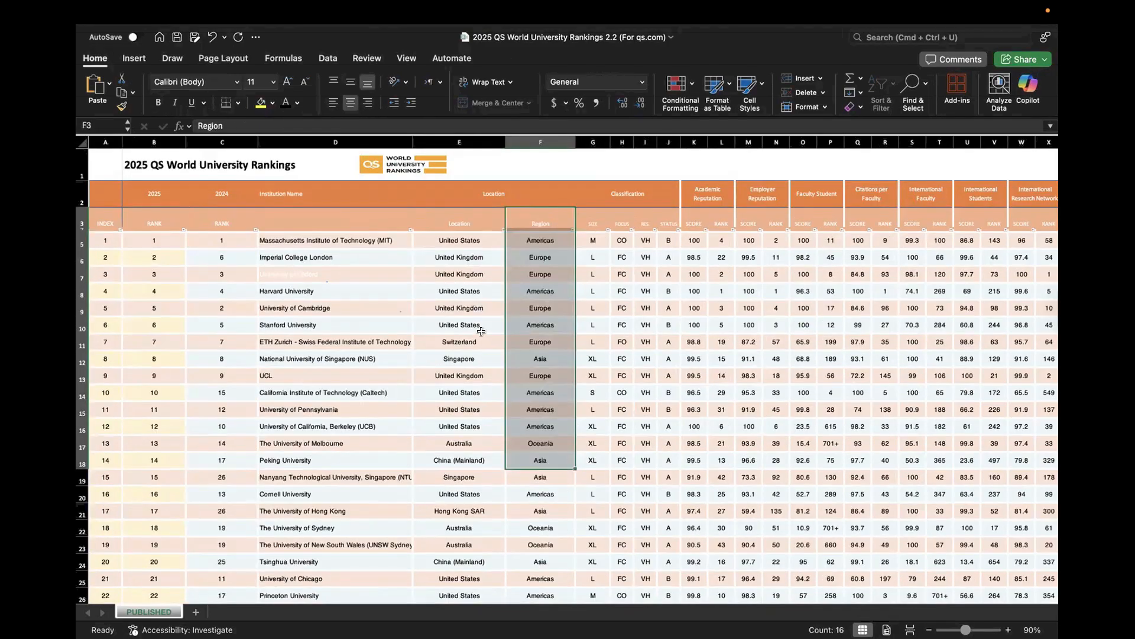
{"action": "left_click", "coordinate": [502, 228]}
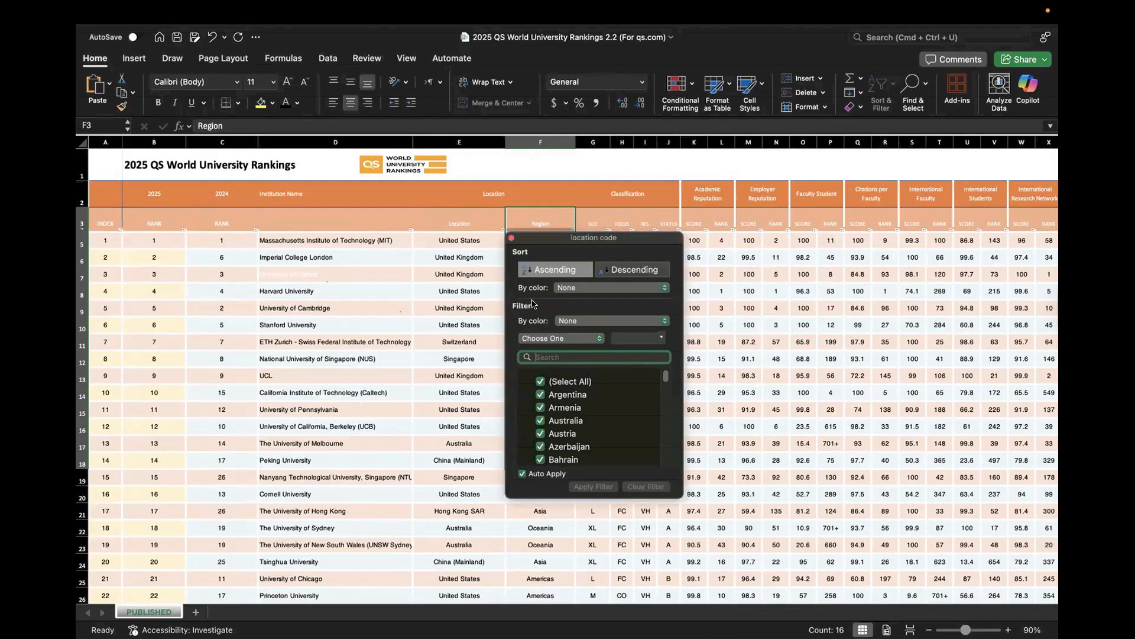
{"action": "left_click", "coordinate": [500, 228]}
{"action": "left_click", "coordinate": [496, 223]}
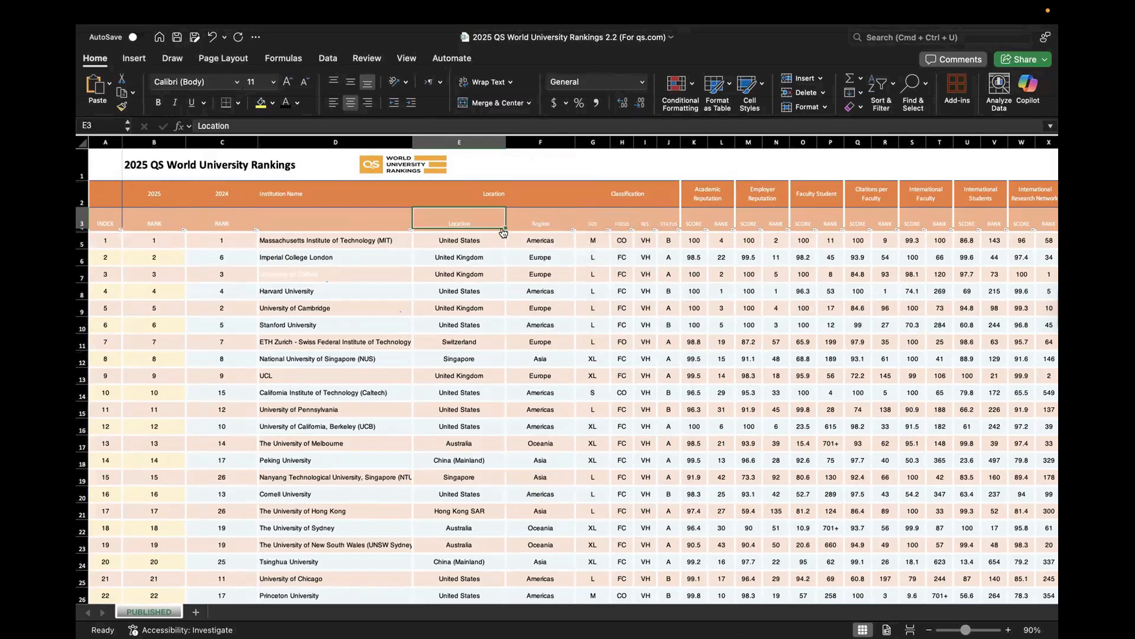
Filter the Location column by searching for "united" and keeping only United States
{"action": "left_click", "coordinate": [504, 230]}
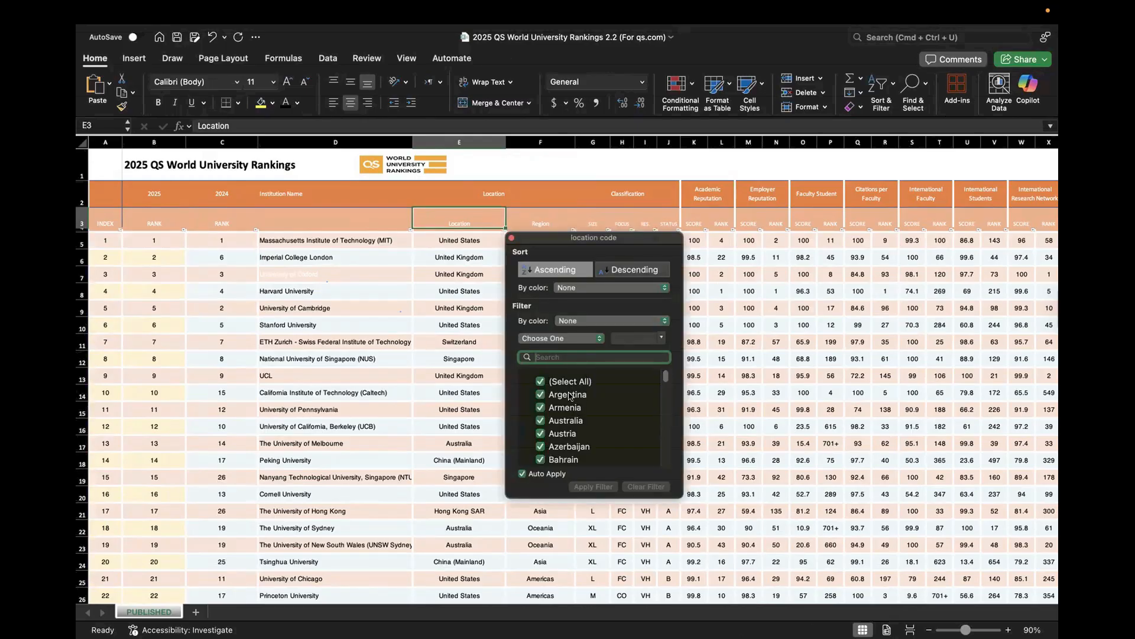
{"action": "type", "text": "uni"}
{"action": "left_click", "coordinate": [540, 382]}
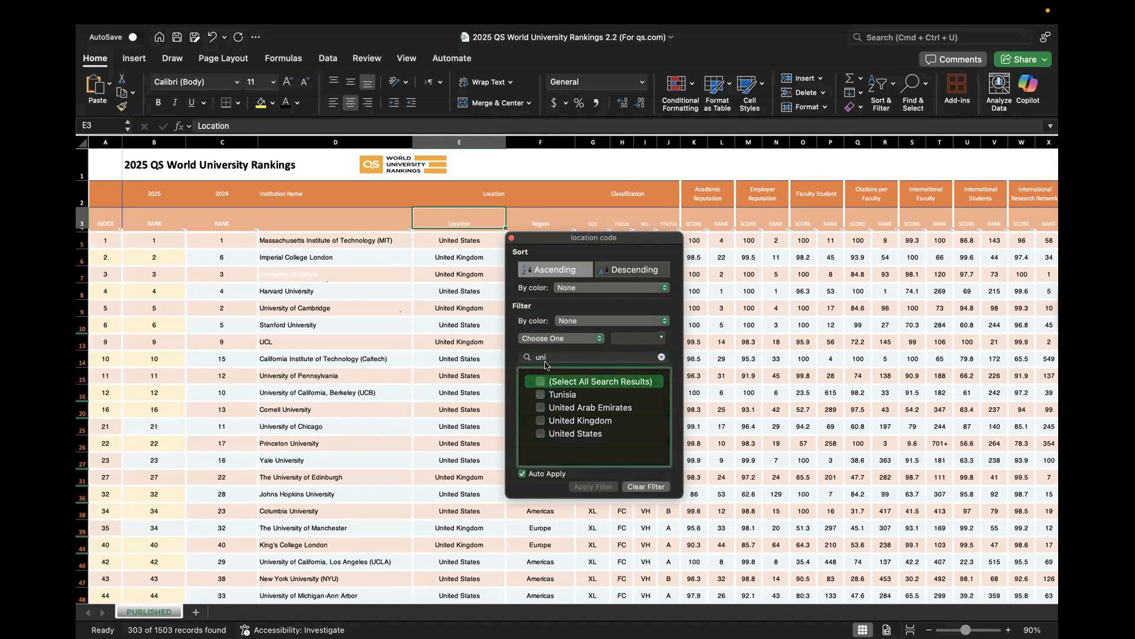
{"action": "left_click", "coordinate": [550, 356]}
{"action": "type", "text": "te"}
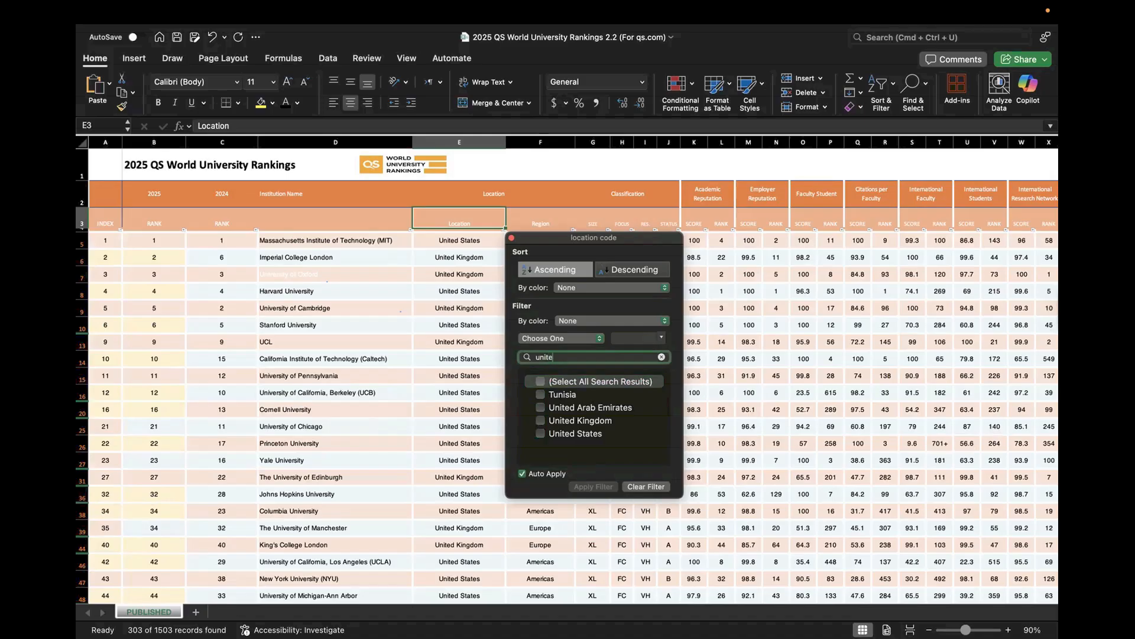
{"action": "type", "text": "d"}
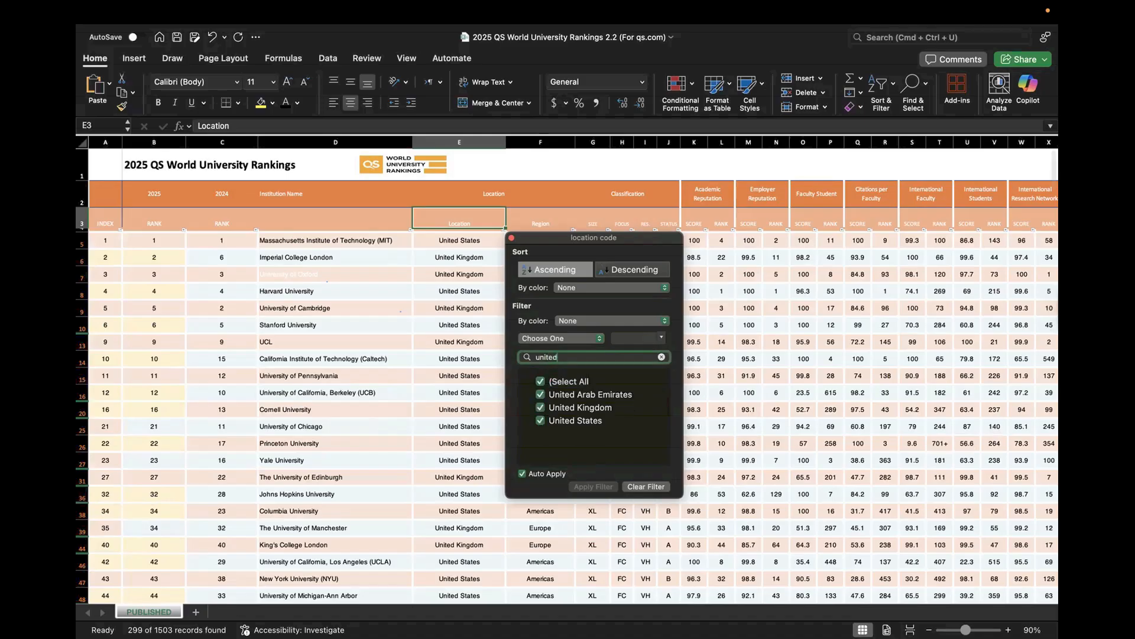
{"action": "left_click", "coordinate": [540, 408]}
{"action": "left_click", "coordinate": [539, 428]}
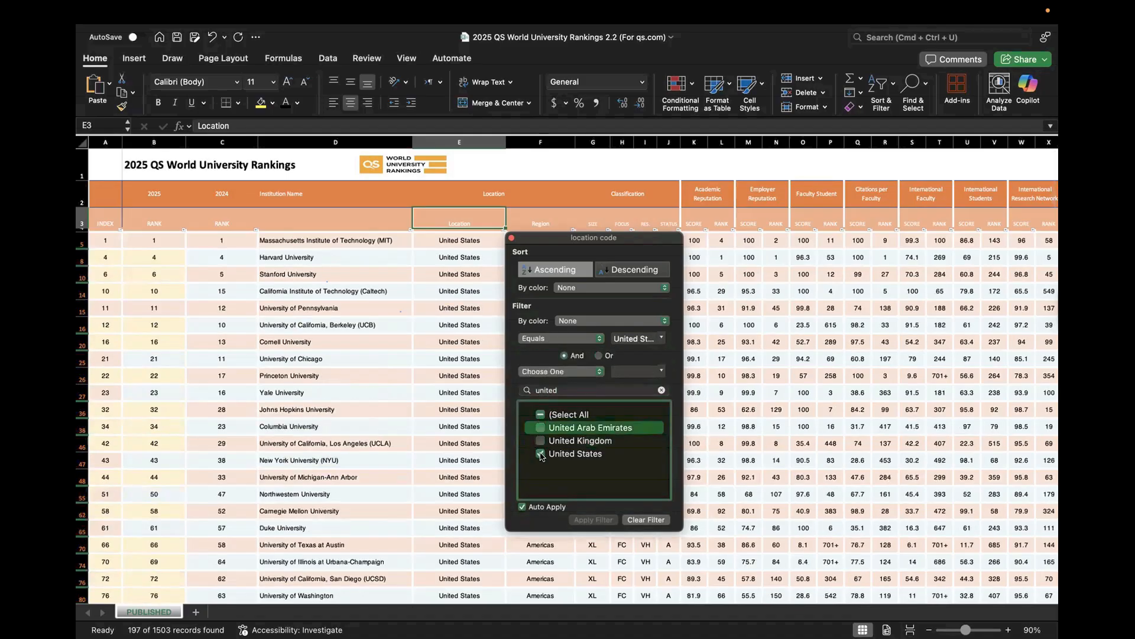
{"action": "left_click", "coordinate": [459, 401]}
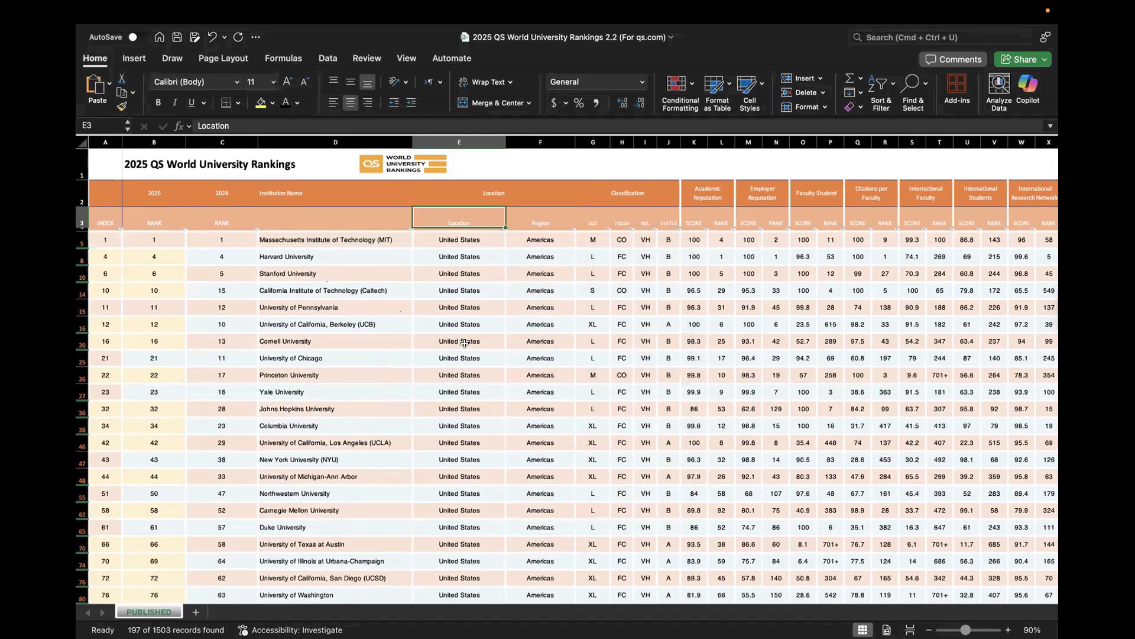
Examine the institutions and the Location column of the filtered United States list
{"action": "scroll", "coordinate": [475, 305], "scroll_direction": "down", "scroll_amount": 1}
{"action": "scroll", "coordinate": [474, 305], "scroll_direction": "down", "scroll_amount": 5}
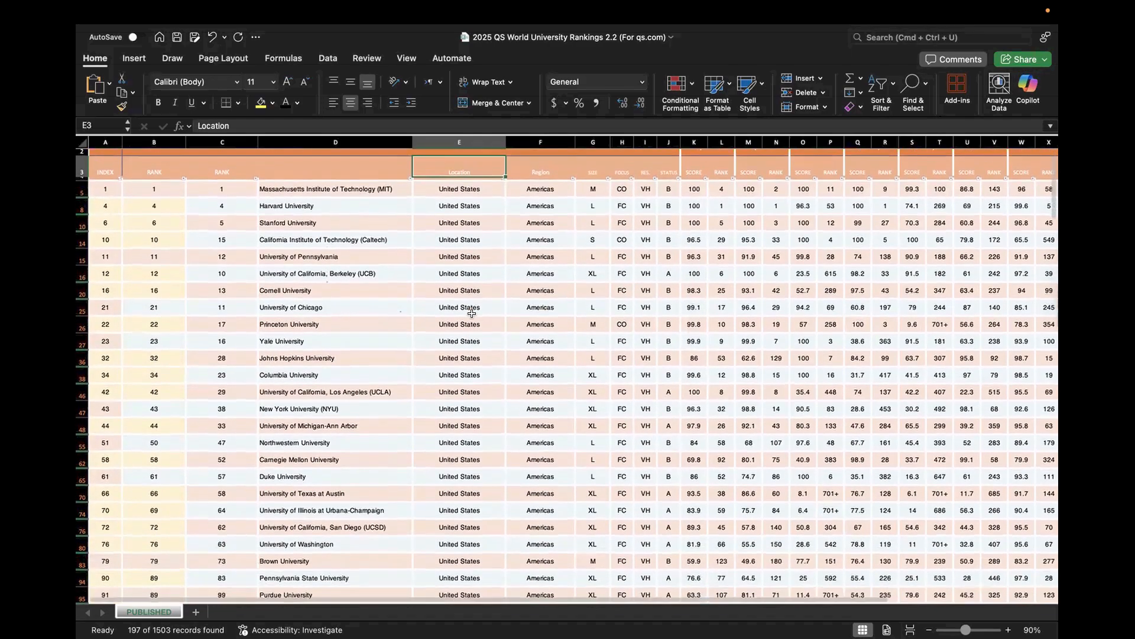
{"action": "scroll", "coordinate": [463, 357], "scroll_direction": "up", "scroll_amount": 6}
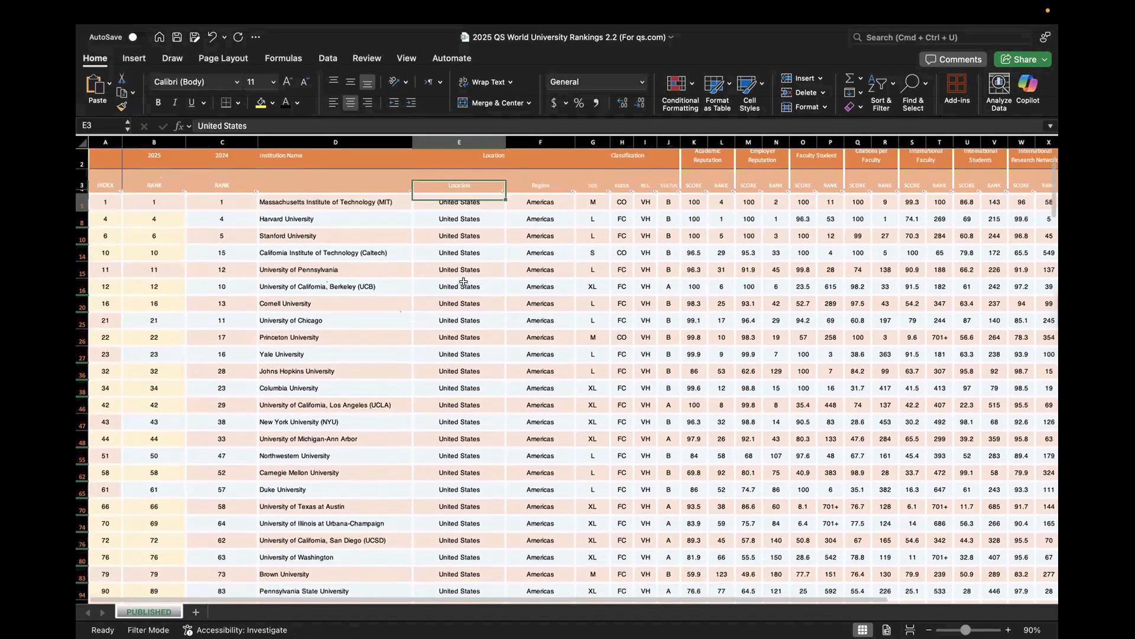
{"action": "left_click_drag", "start_coordinate": [463, 282], "coordinate": [445, 447]}
{"action": "scroll", "coordinate": [456, 368], "scroll_direction": "up", "scroll_amount": 5}
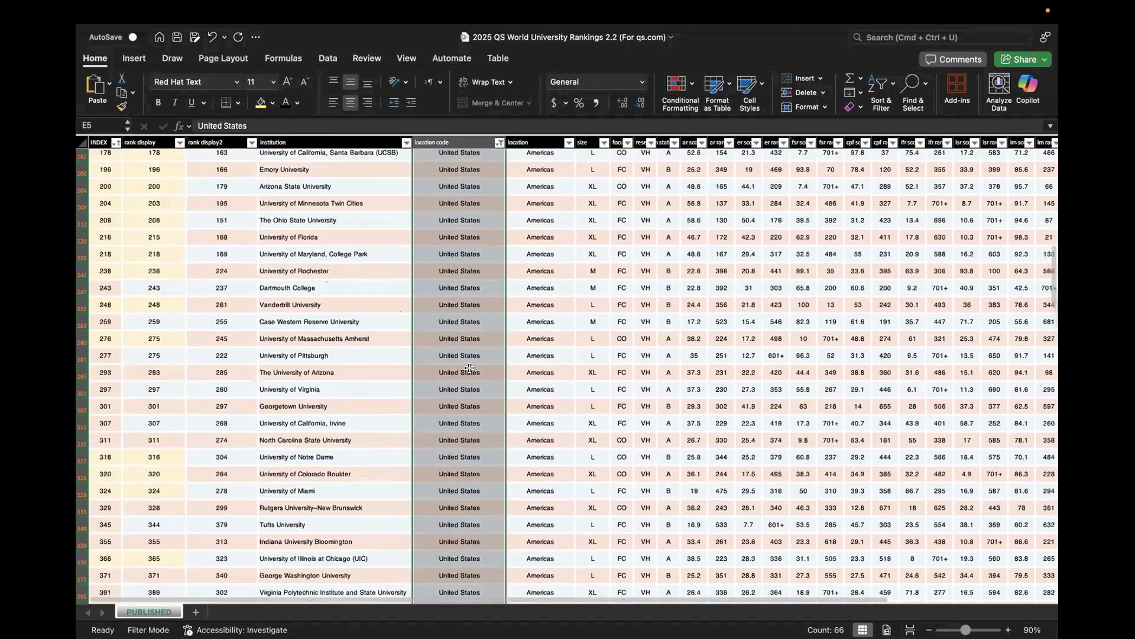
{"action": "scroll", "coordinate": [456, 368], "scroll_direction": "up", "scroll_amount": 8}
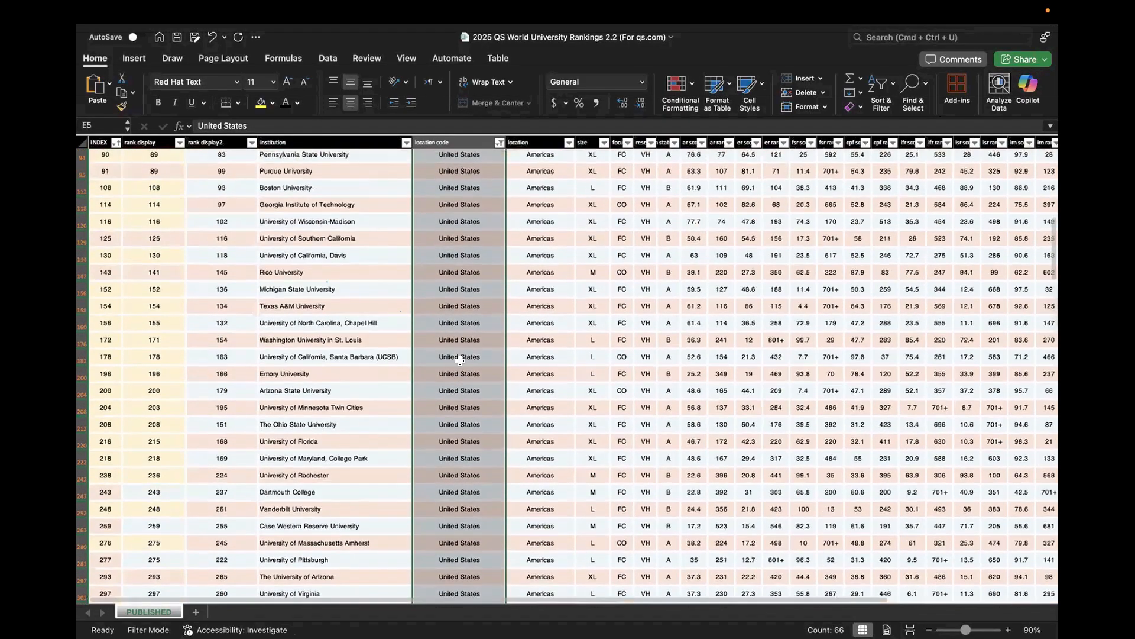
{"action": "scroll", "coordinate": [466, 358], "scroll_direction": "up", "scroll_amount": 4}
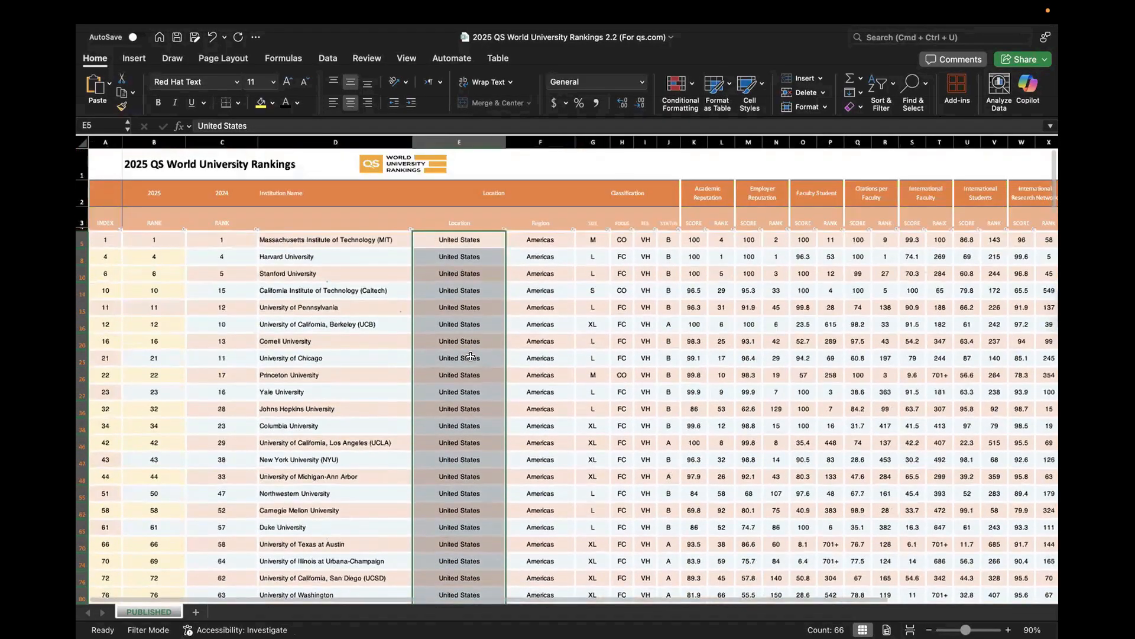
{"action": "left_click", "coordinate": [462, 305]}
{"action": "left_click", "coordinate": [351, 276]}
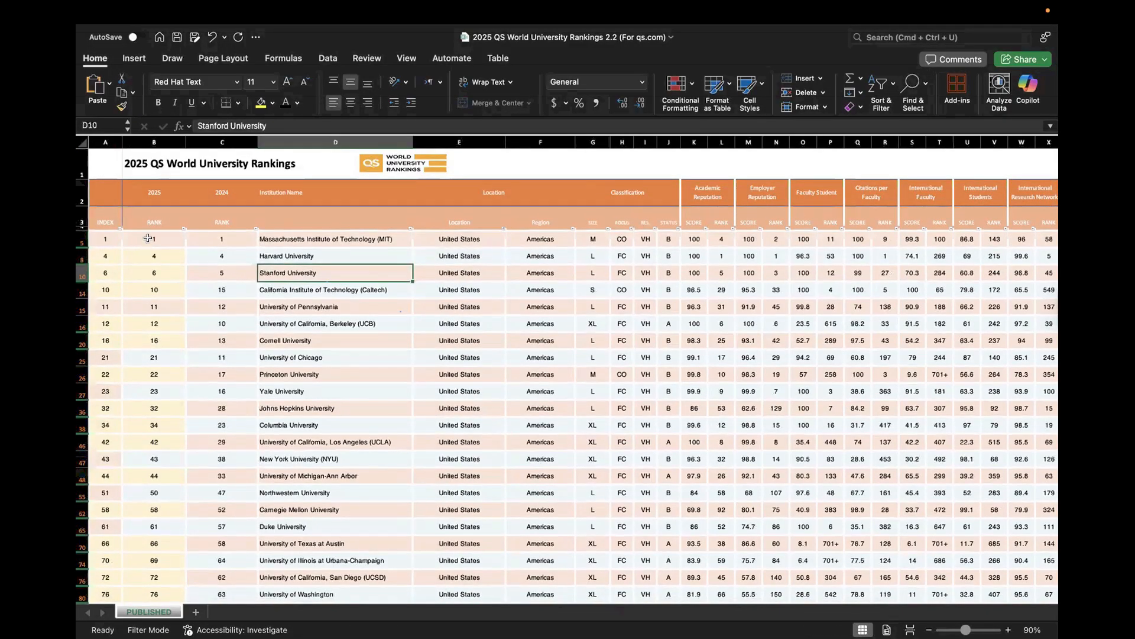
Highlight and review the United States universities from rank 58, Carnegie Mellon University, to rank 297, University of Virginia
{"action": "scroll", "coordinate": [153, 223], "scroll_direction": "down", "scroll_amount": 1}
{"action": "left_click_drag", "start_coordinate": [153, 221], "coordinate": [787, 477]}
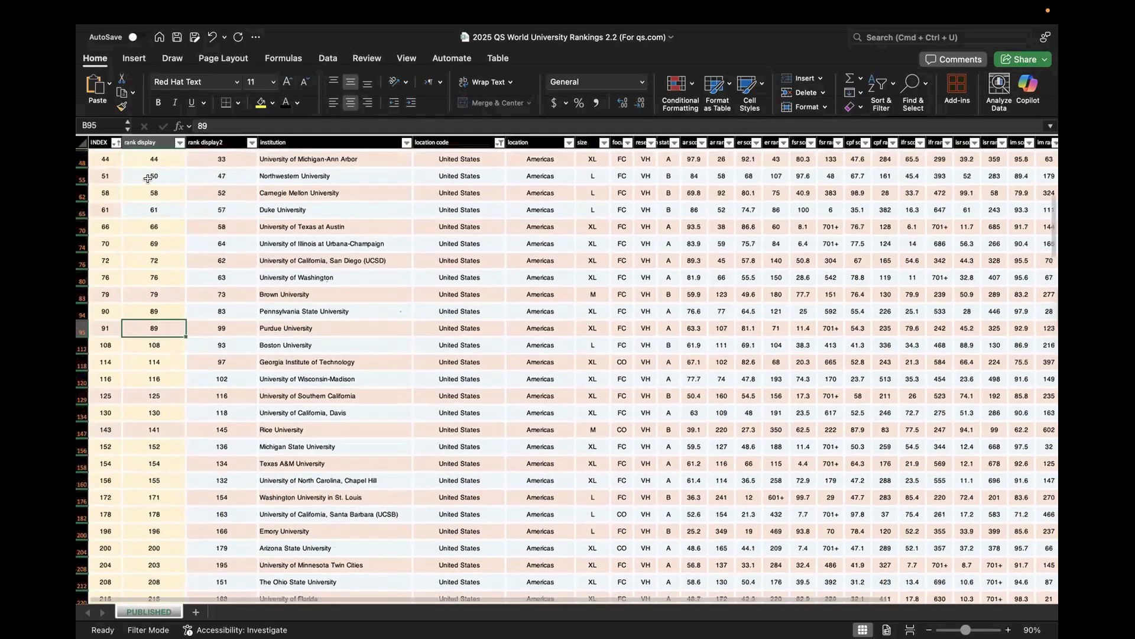
{"action": "left_click_drag", "start_coordinate": [145, 193], "coordinate": [642, 606]}
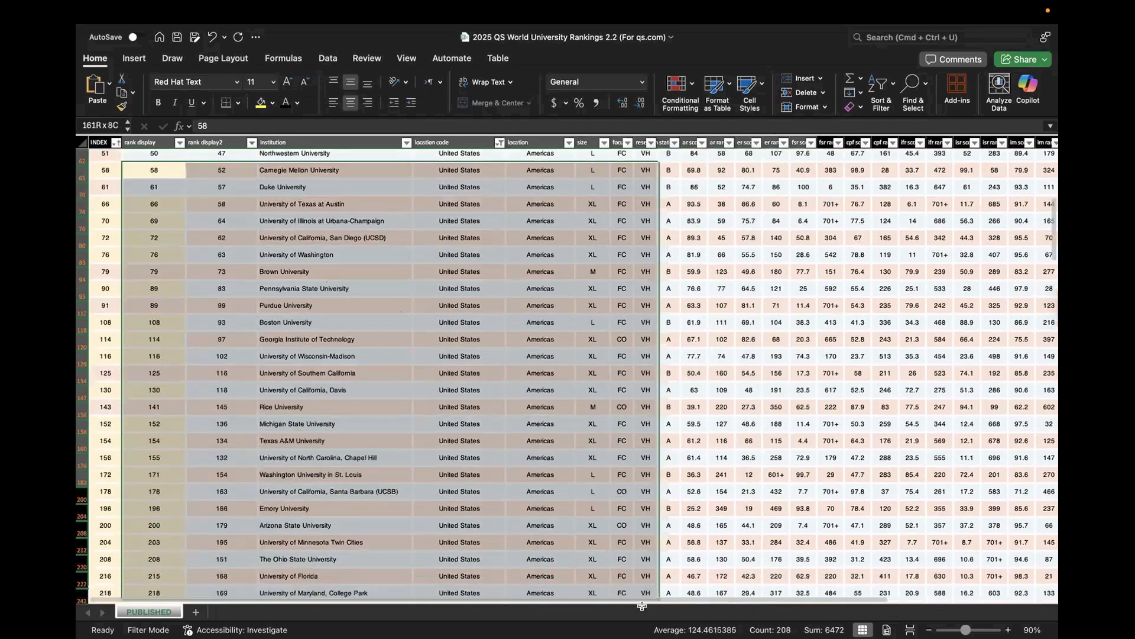
{"action": "left_click_drag", "start_coordinate": [712, 475], "coordinate": [773, 471]}
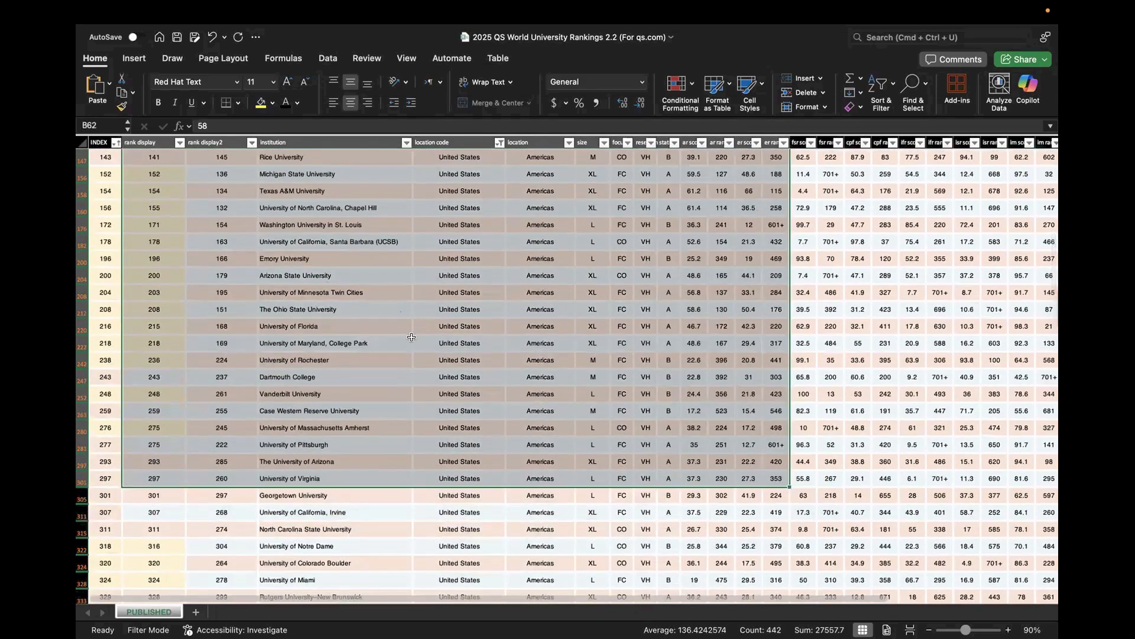
{"action": "scroll", "coordinate": [208, 374], "scroll_direction": "up", "scroll_amount": 1}
{"action": "scroll", "coordinate": [209, 374], "scroll_direction": "up", "scroll_amount": 5}
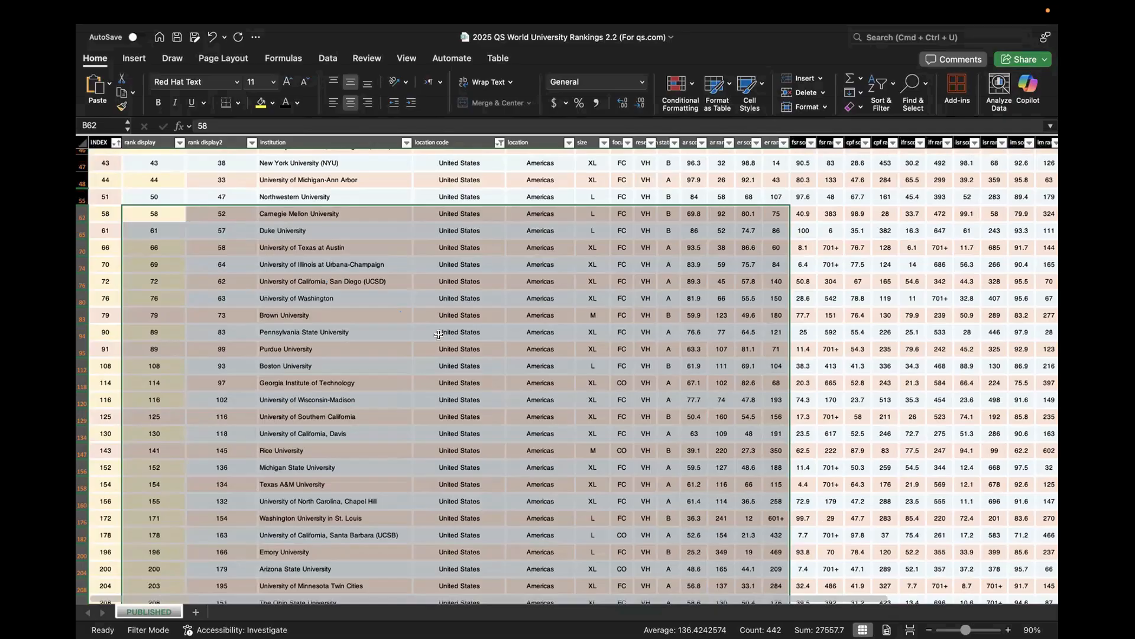
{"action": "scroll", "coordinate": [340, 327], "scroll_direction": "up", "scroll_amount": 3}
{"action": "scroll", "coordinate": [331, 292], "scroll_direction": "up", "scroll_amount": 10}
{"action": "left_click", "coordinate": [343, 286]}
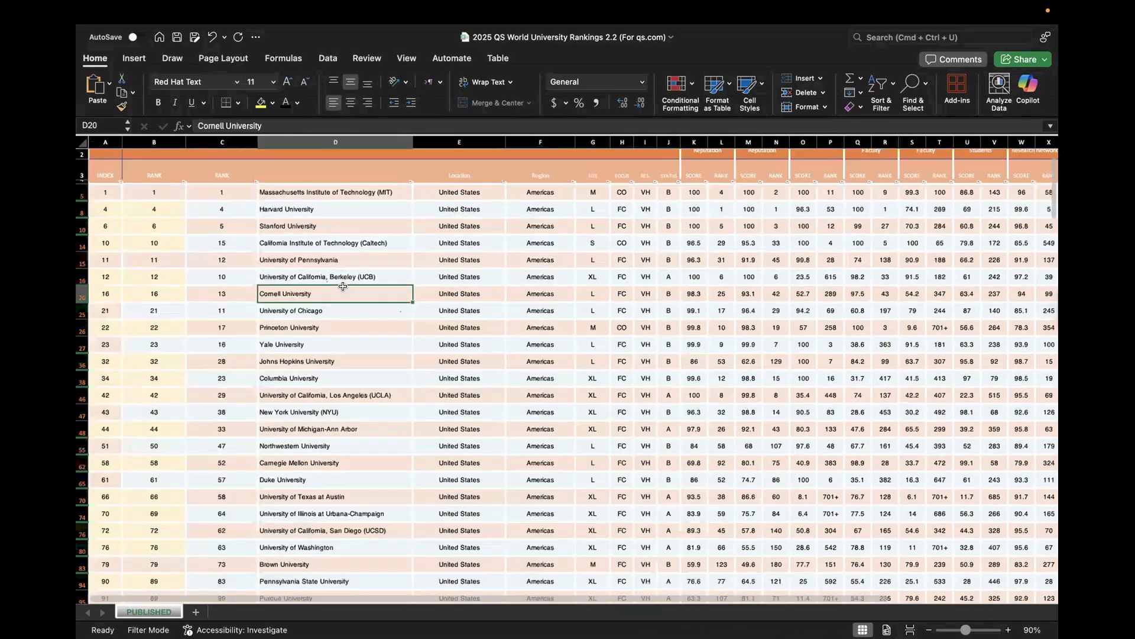
Close the rankings workbook and examine the Category II top 300 (51-300) admission requirement on the HEC scholarship page in the browser
{"action": "mouse_move", "coordinate": [86, 37]}
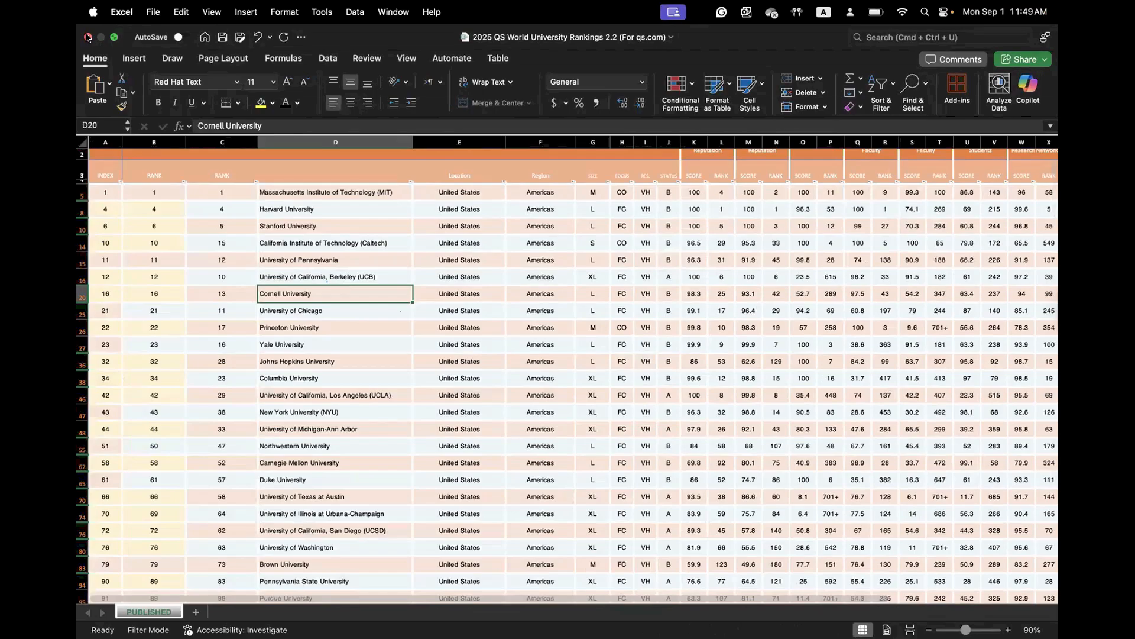
{"action": "left_click", "coordinate": [86, 37]}
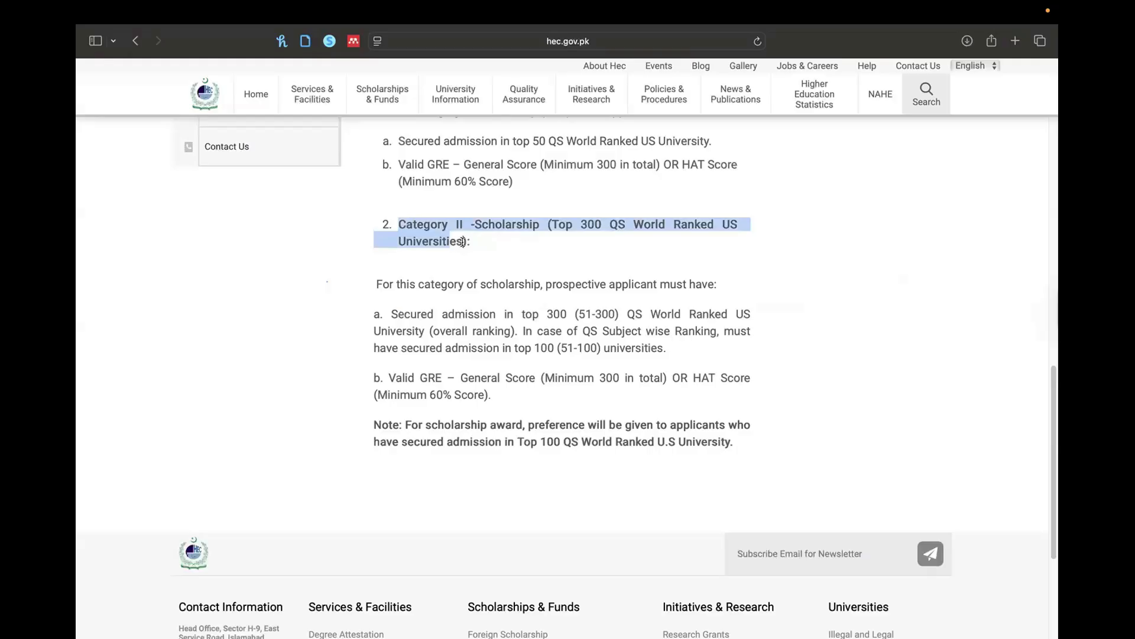
{"action": "left_click_drag", "start_coordinate": [452, 243], "coordinate": [539, 244]}
{"action": "left_click_drag", "start_coordinate": [390, 313], "coordinate": [518, 330]}
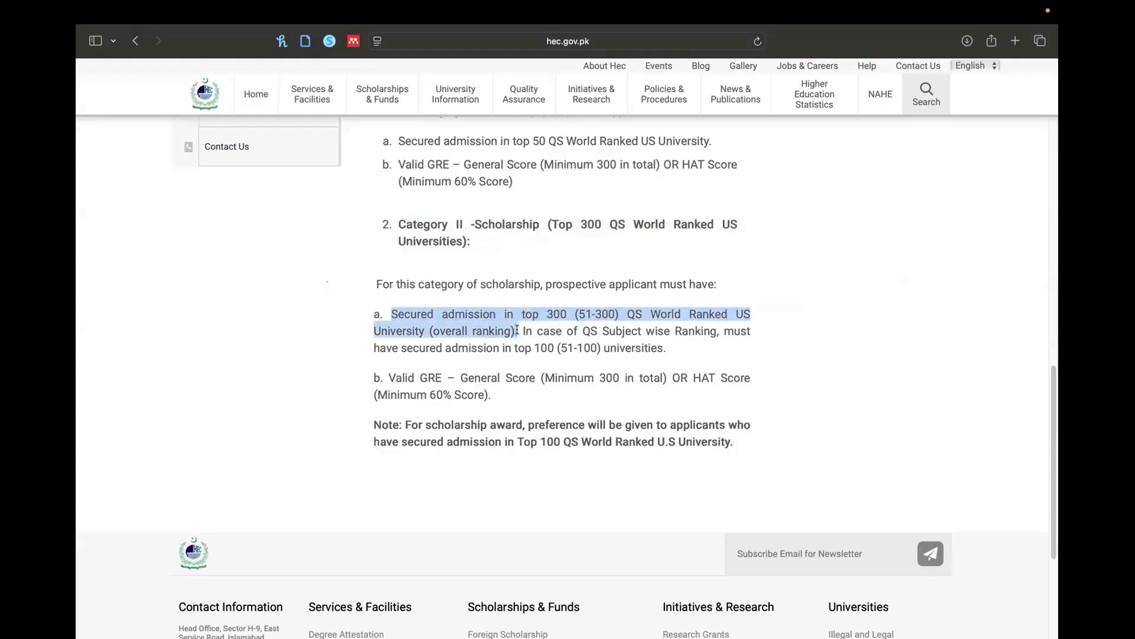
Highlight and read the QS Subject wise Ranking requirement (51-100) and the Category II heading on the HEC scholarship page
{"action": "left_click_drag", "start_coordinate": [523, 331], "coordinate": [682, 343]}
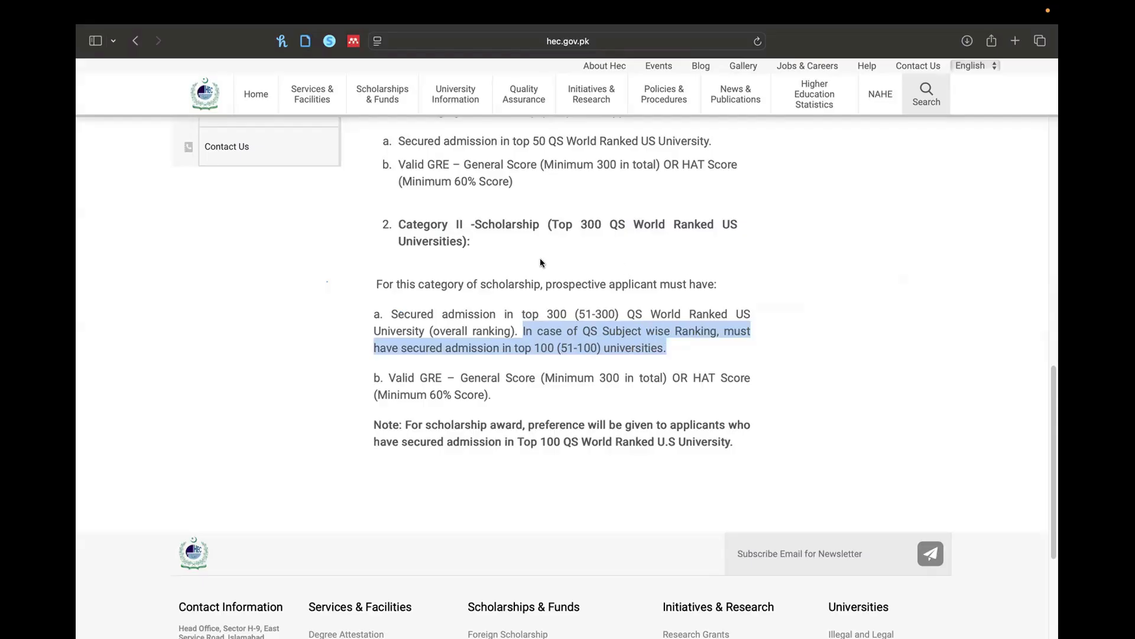
{"action": "left_click", "coordinate": [426, 272]}
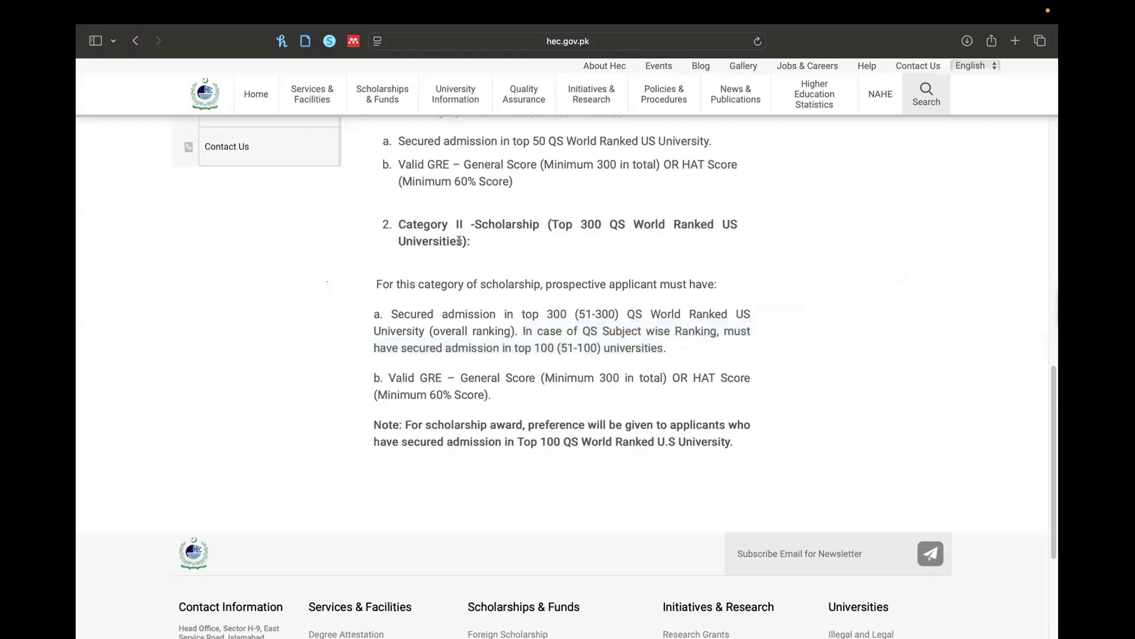
{"action": "left_click_drag", "start_coordinate": [474, 244], "coordinate": [384, 229]}
{"action": "left_click_drag", "start_coordinate": [384, 230], "coordinate": [381, 224]}
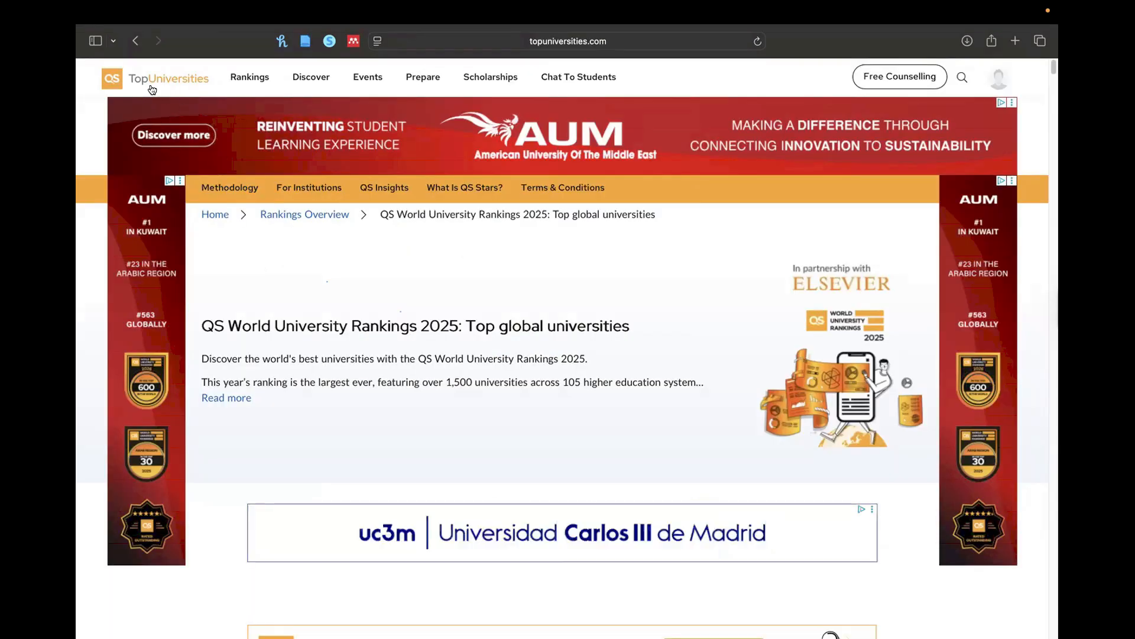
Switch to the TopUniversities site, open QS World University Rankings by Subject, and examine its broad subject areas
{"action": "mouse_move", "coordinate": [244, 83]}
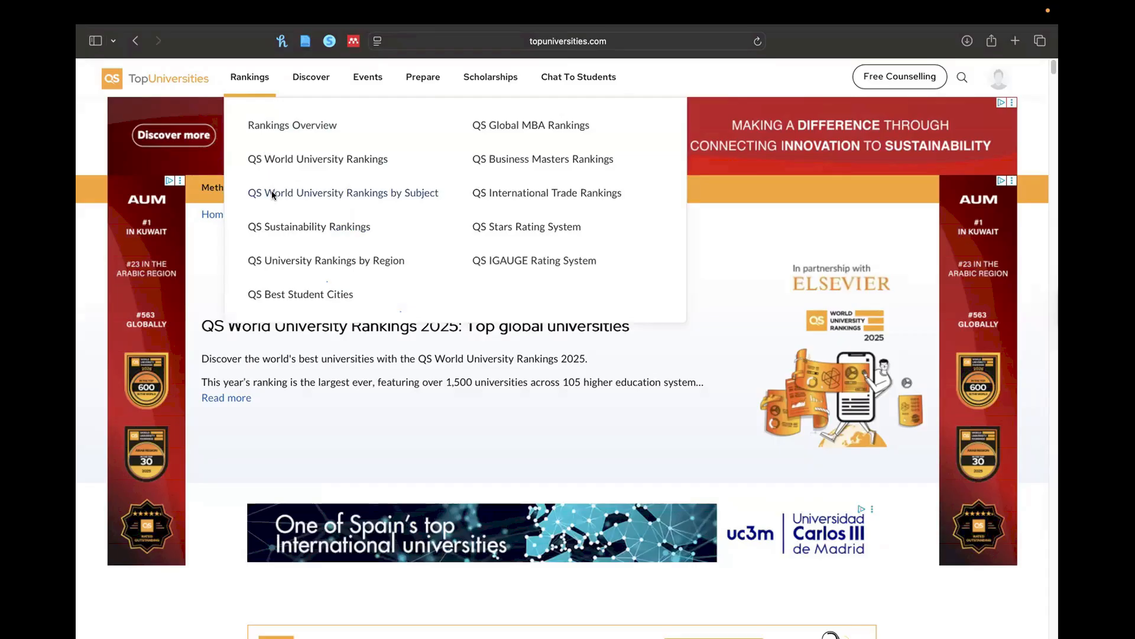
{"action": "left_click", "coordinate": [395, 198]}
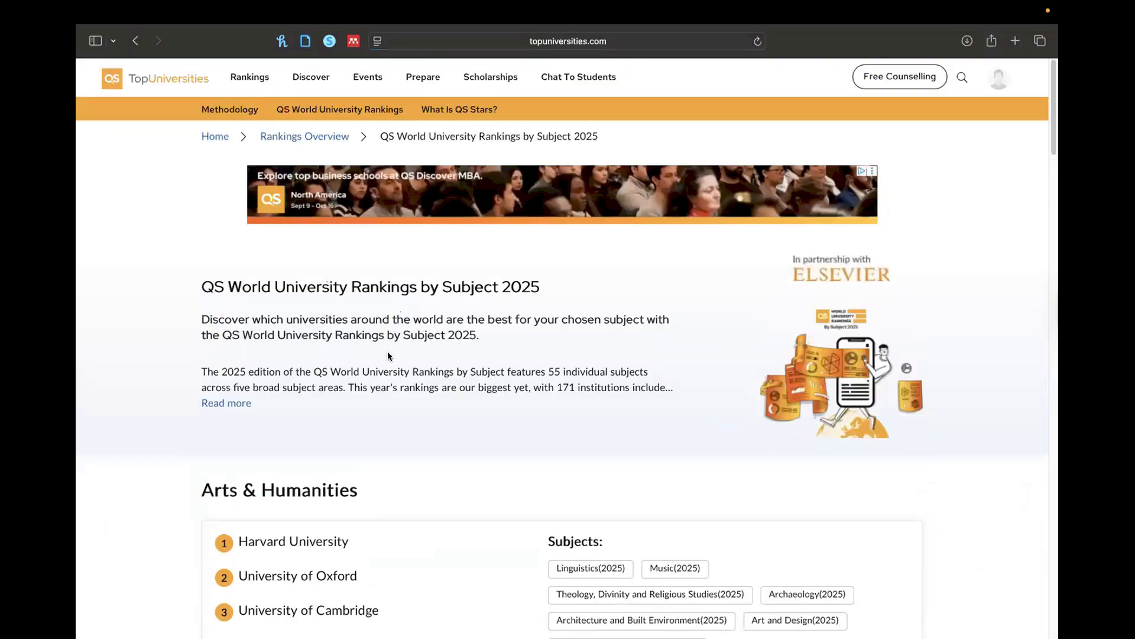
{"action": "scroll", "coordinate": [388, 353], "scroll_direction": "down", "scroll_amount": 3}
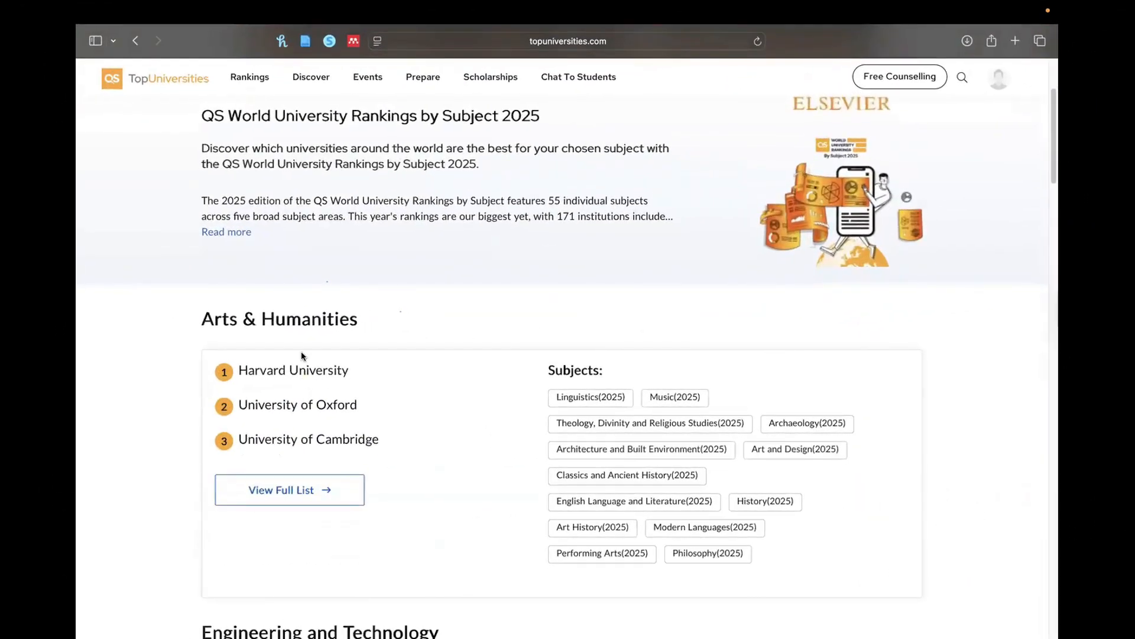
{"action": "scroll", "coordinate": [276, 382], "scroll_direction": "down", "scroll_amount": 2}
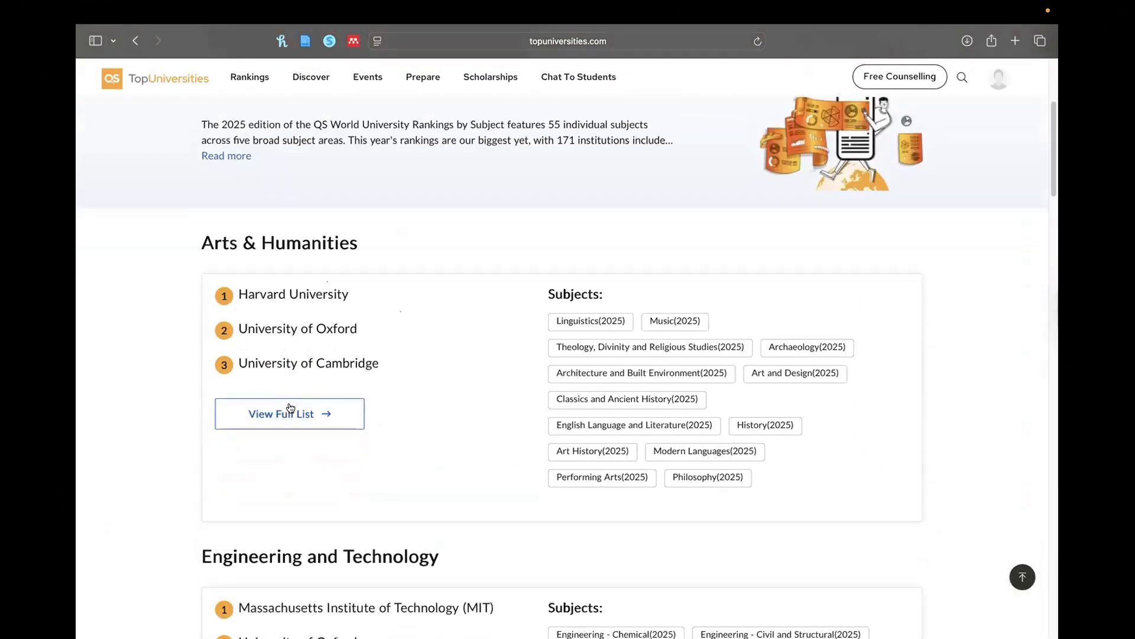
{"action": "scroll", "coordinate": [274, 411], "scroll_direction": "down", "scroll_amount": 1}
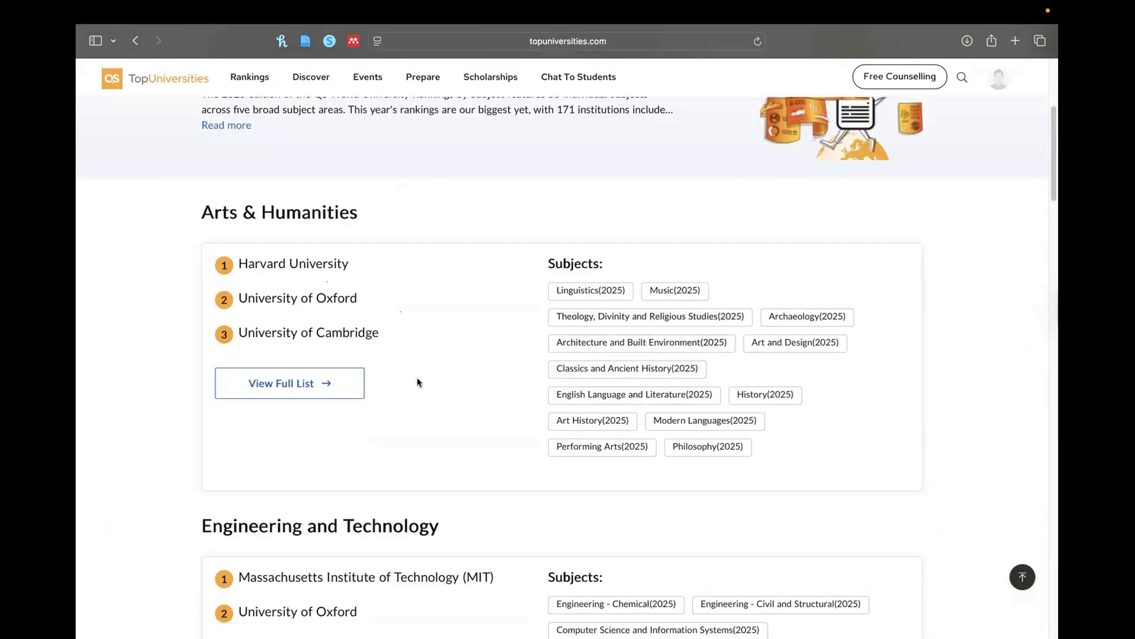
{"action": "scroll", "coordinate": [417, 381], "scroll_direction": "down", "scroll_amount": 5}
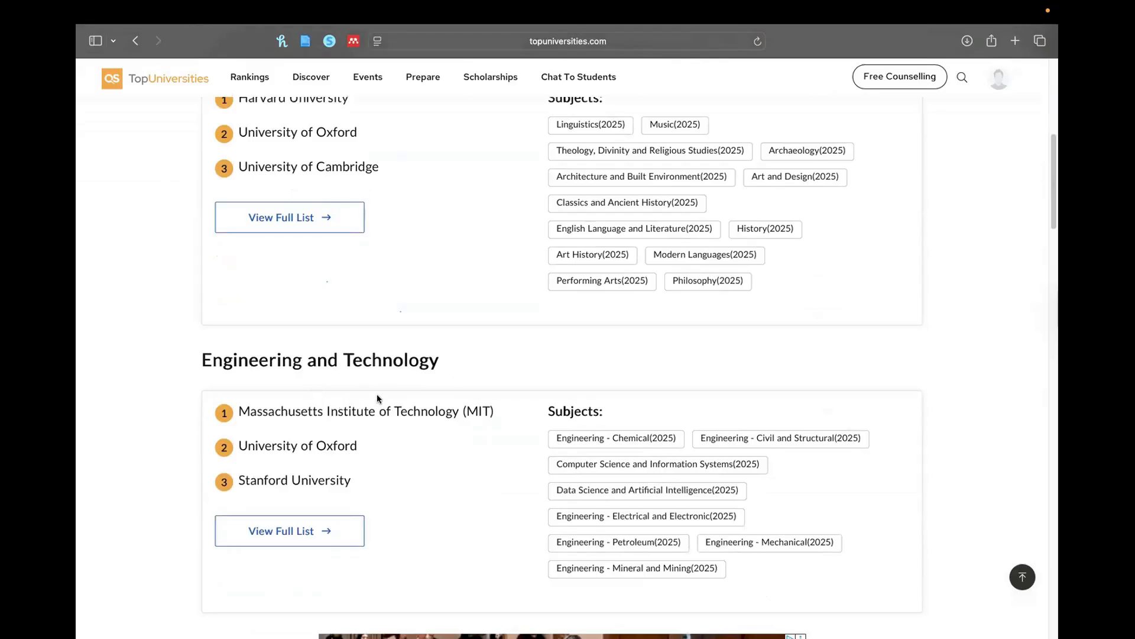
{"action": "scroll", "coordinate": [304, 481], "scroll_direction": "down", "scroll_amount": 10}
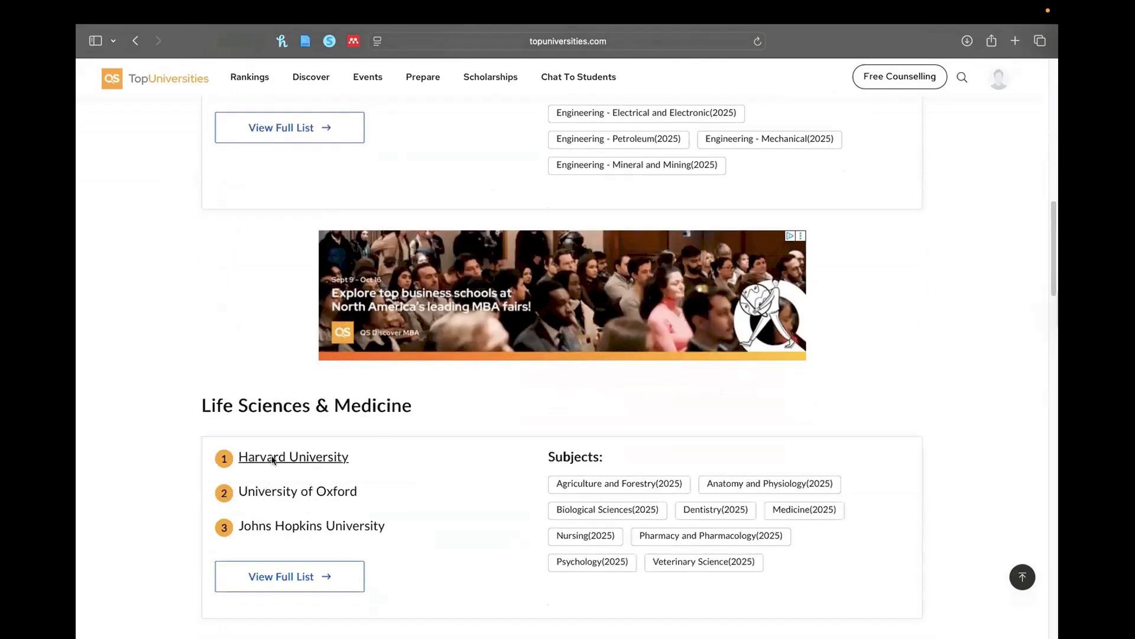
{"action": "scroll", "coordinate": [388, 431], "scroll_direction": "down", "scroll_amount": 5}
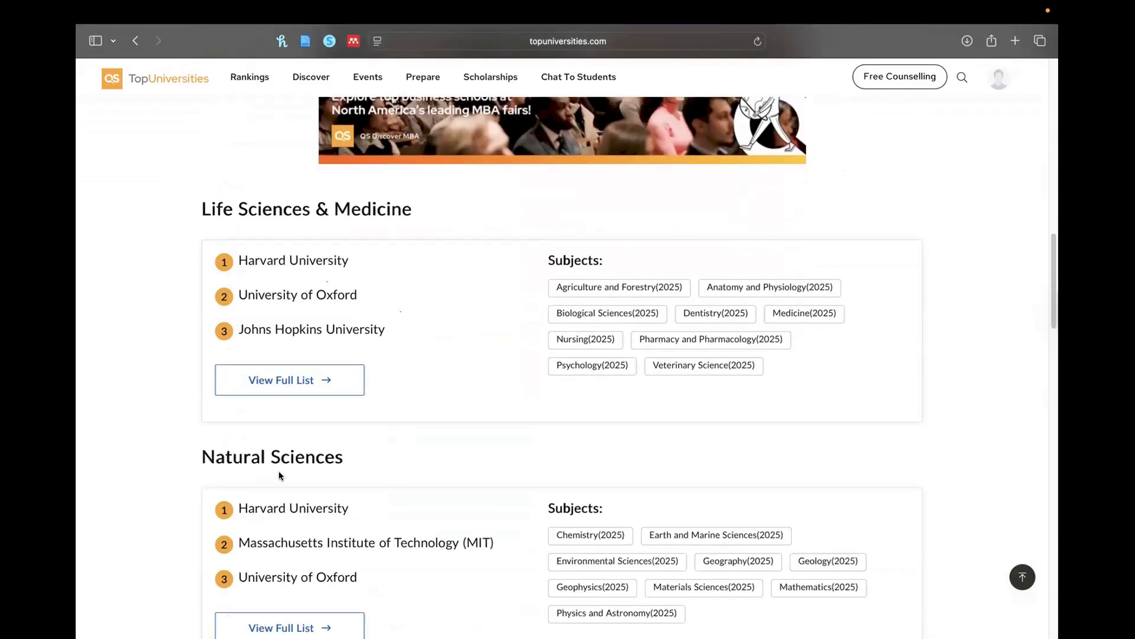
{"action": "scroll", "coordinate": [263, 476], "scroll_direction": "down", "scroll_amount": 5}
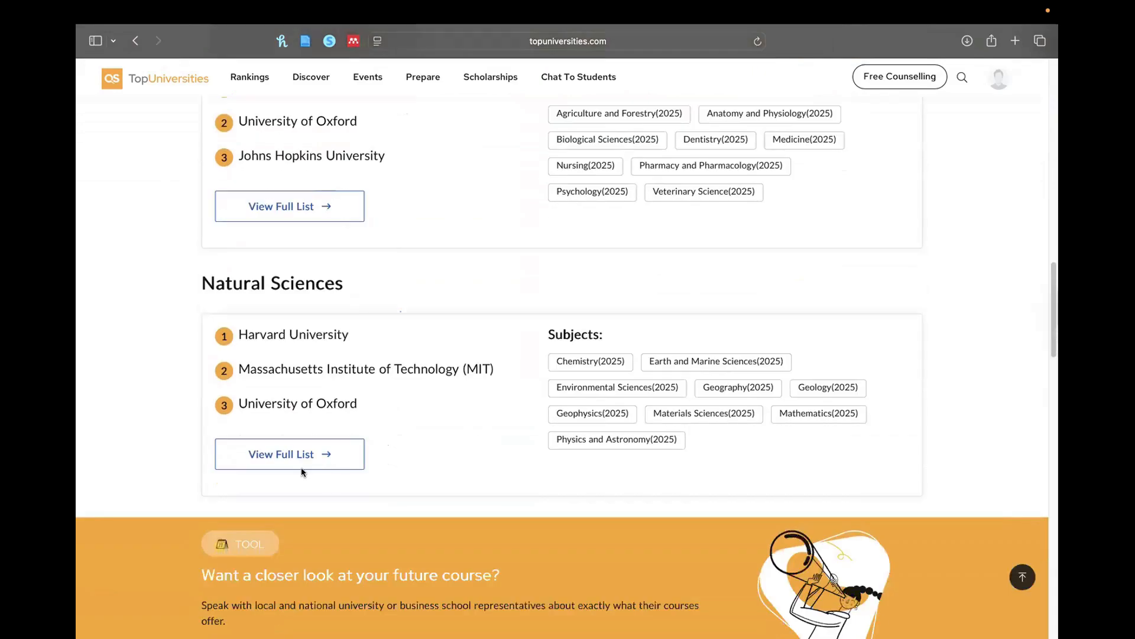
{"action": "scroll", "coordinate": [301, 471], "scroll_direction": "up", "scroll_amount": 7}
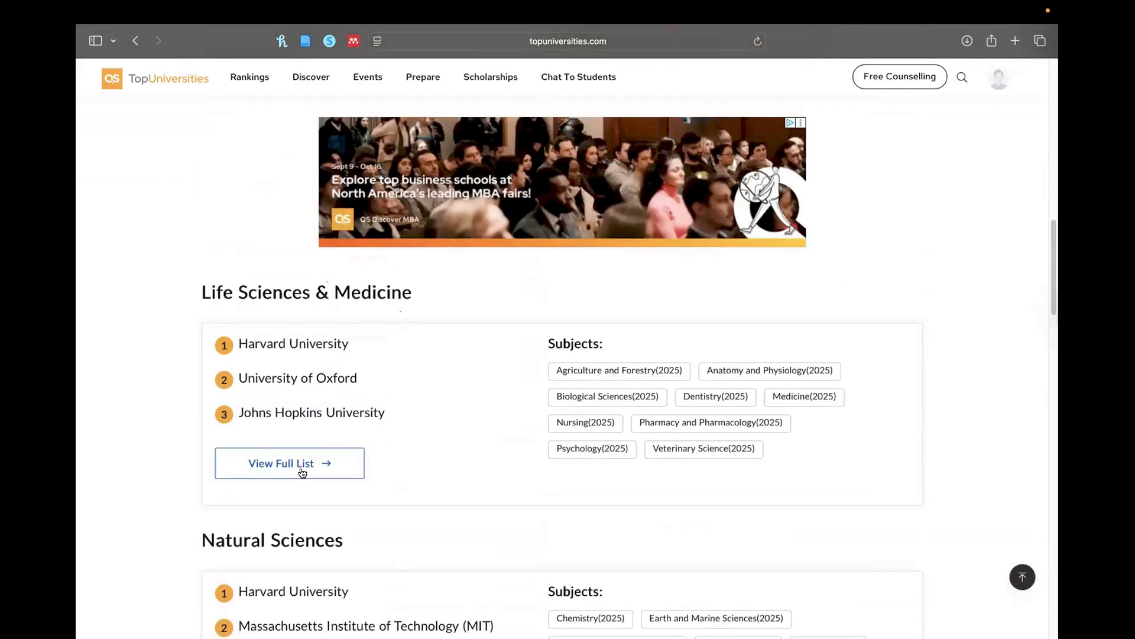
Open the full Life Sciences & Medicine ranking and look through its top-ranked universities
{"action": "left_click", "coordinate": [266, 466]}
{"action": "scroll", "coordinate": [456, 377], "scroll_direction": "down", "scroll_amount": 4}
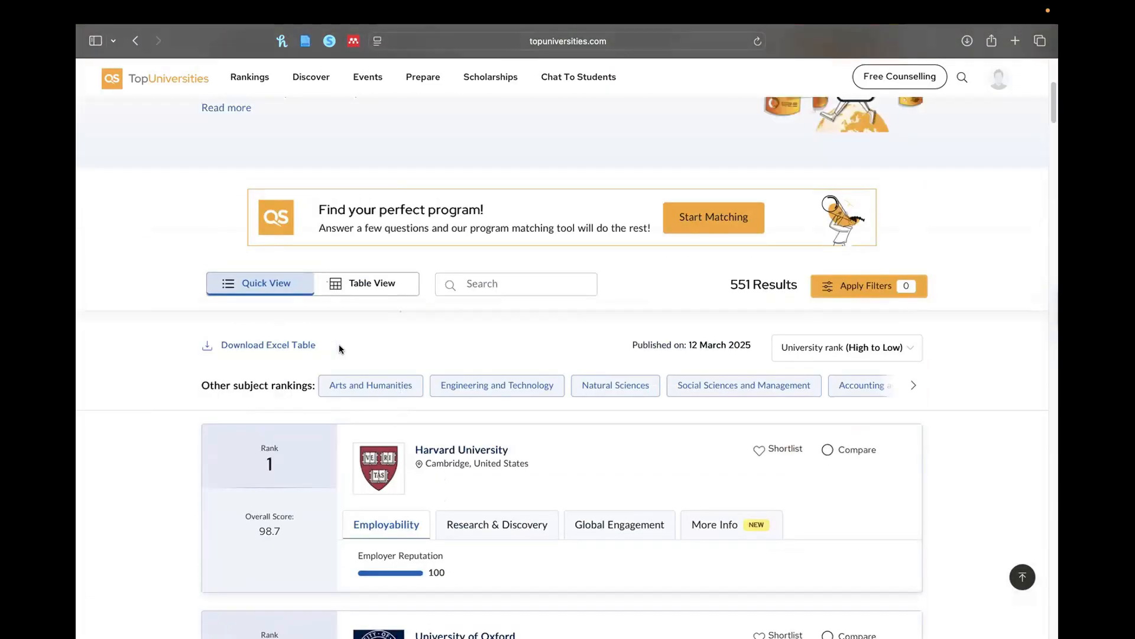
{"action": "scroll", "coordinate": [340, 349], "scroll_direction": "up", "scroll_amount": 4}
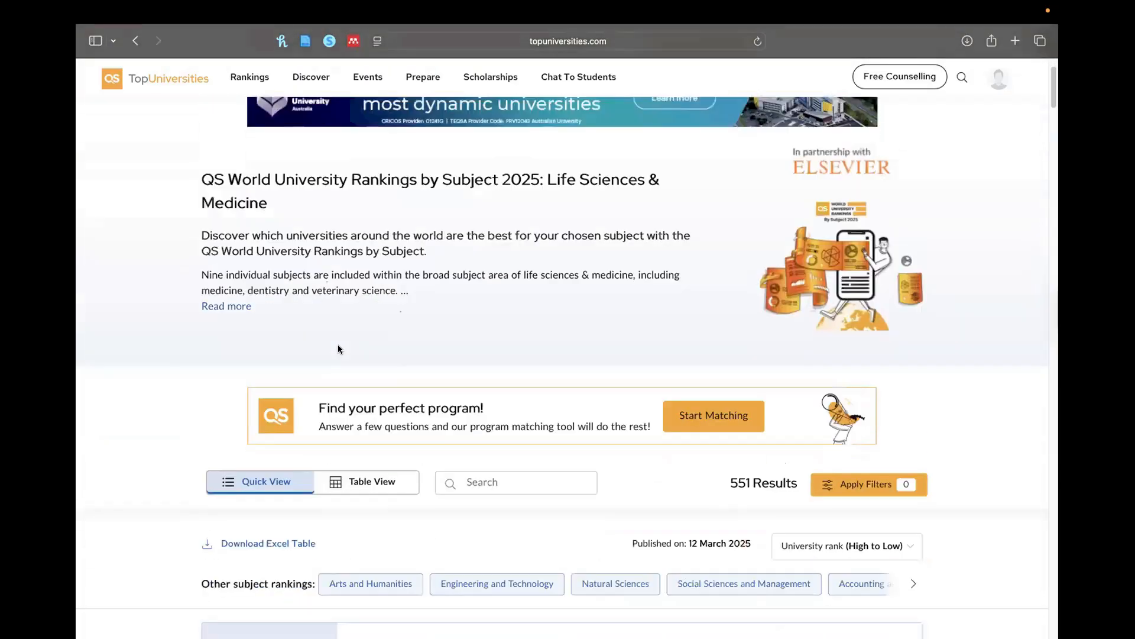
{"action": "scroll", "coordinate": [338, 349], "scroll_direction": "down", "scroll_amount": 17}
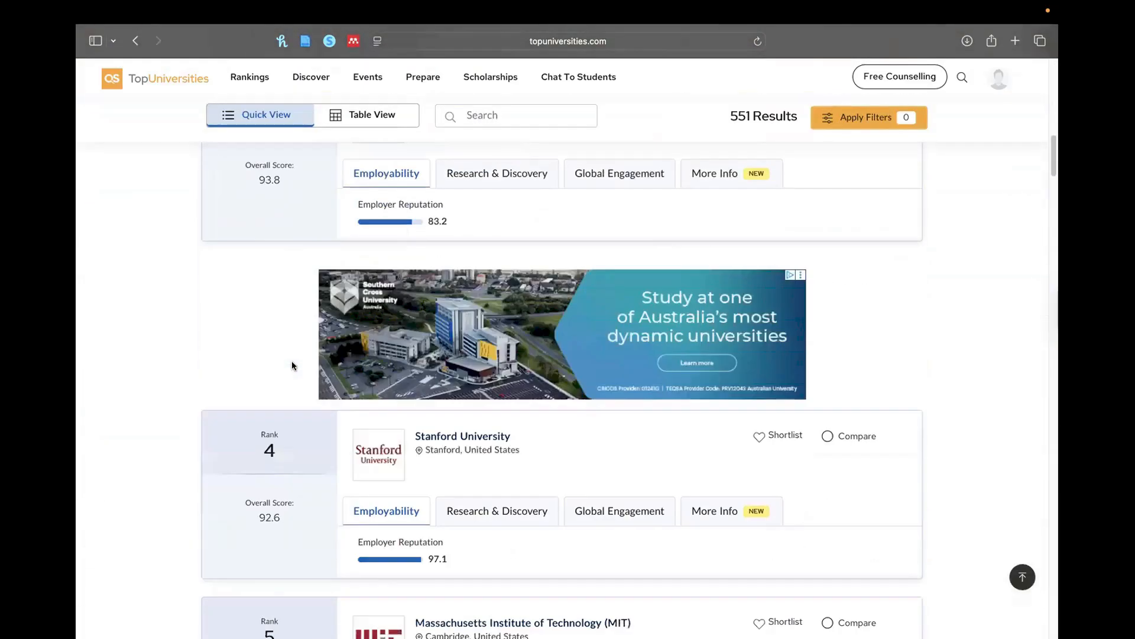
{"action": "scroll", "coordinate": [272, 390], "scroll_direction": "down", "scroll_amount": 9}
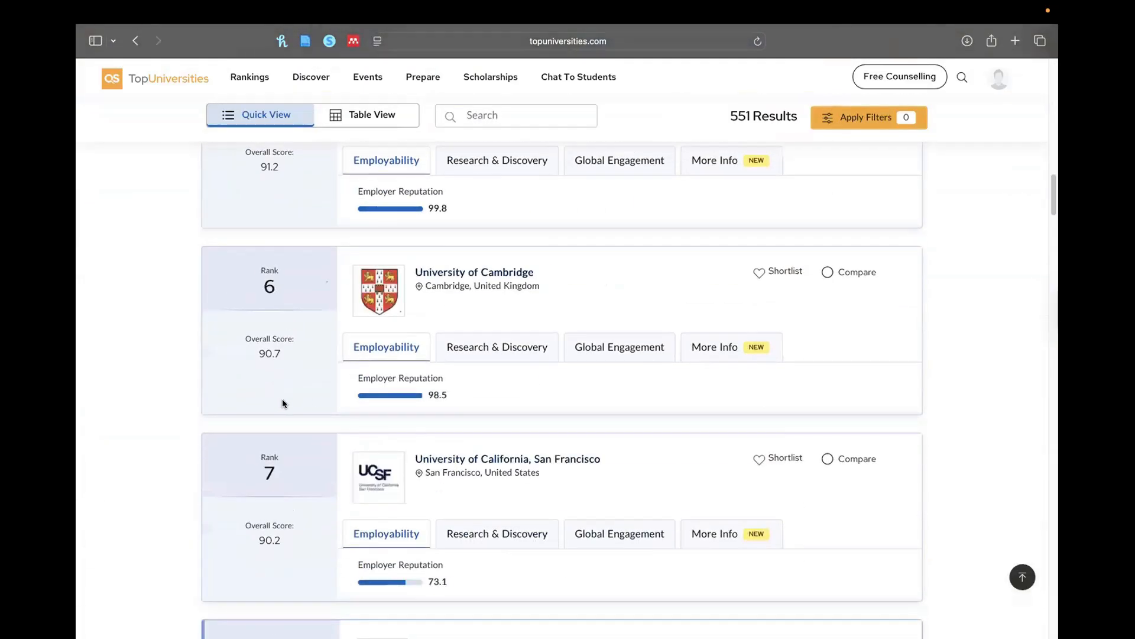
{"action": "scroll", "coordinate": [278, 397], "scroll_direction": "down", "scroll_amount": 5}
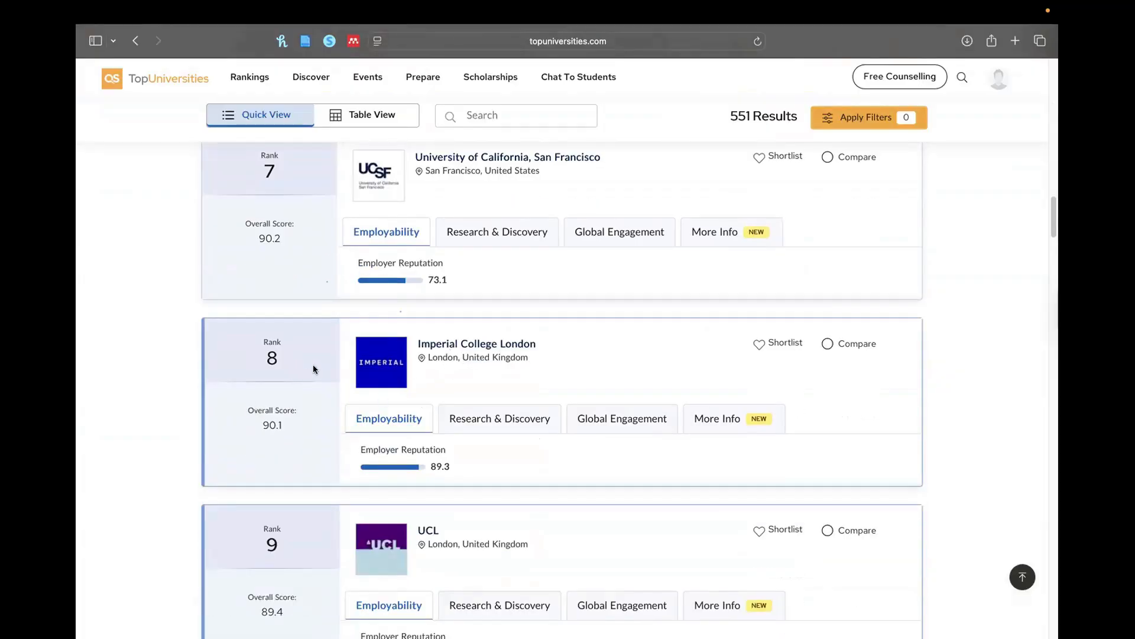
{"action": "scroll", "coordinate": [313, 365], "scroll_direction": "up", "scroll_amount": 14}
{"action": "scroll", "coordinate": [942, 294], "scroll_direction": "up", "scroll_amount": 2}
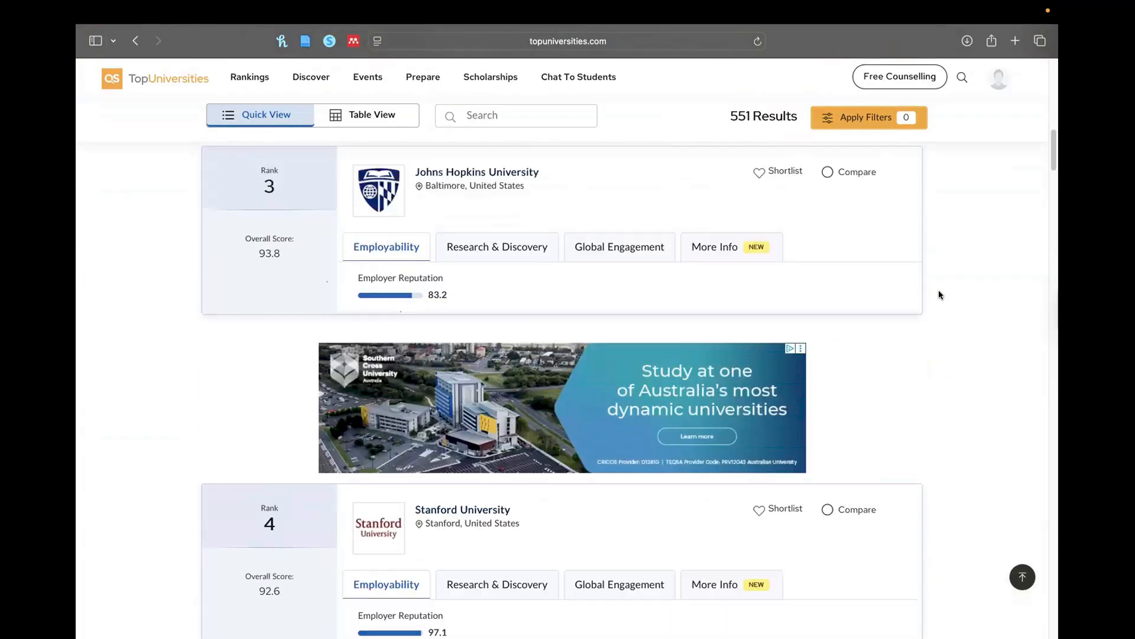
In the ranking filters, set the region to North America and the country/territory to United States
{"action": "left_click", "coordinate": [864, 122]}
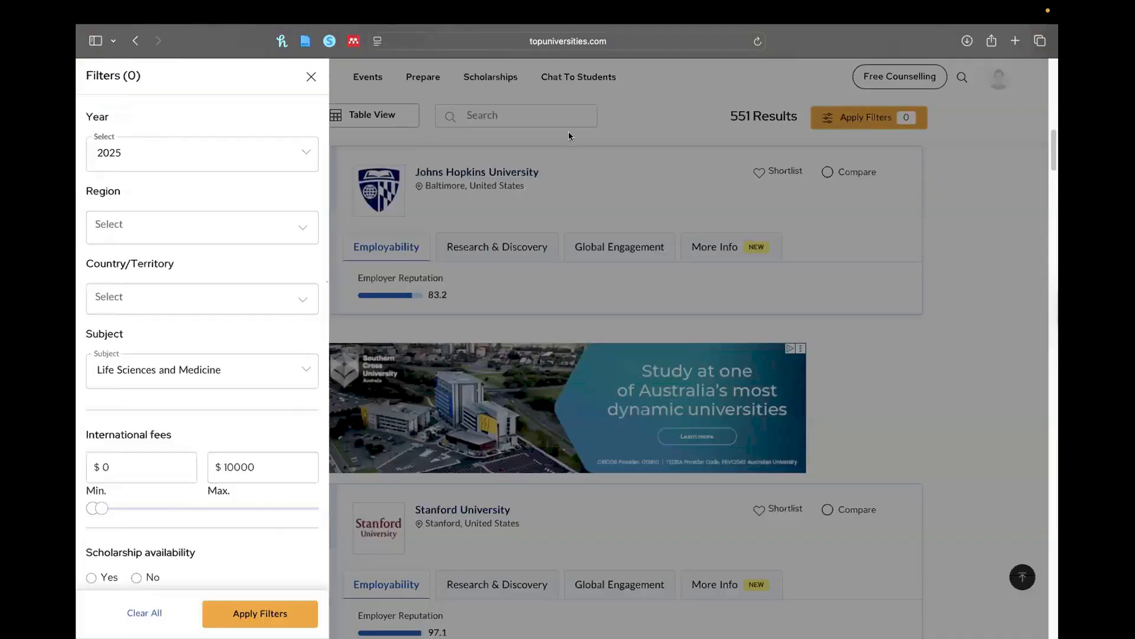
{"action": "left_click", "coordinate": [204, 162]}
{"action": "left_click", "coordinate": [203, 160]}
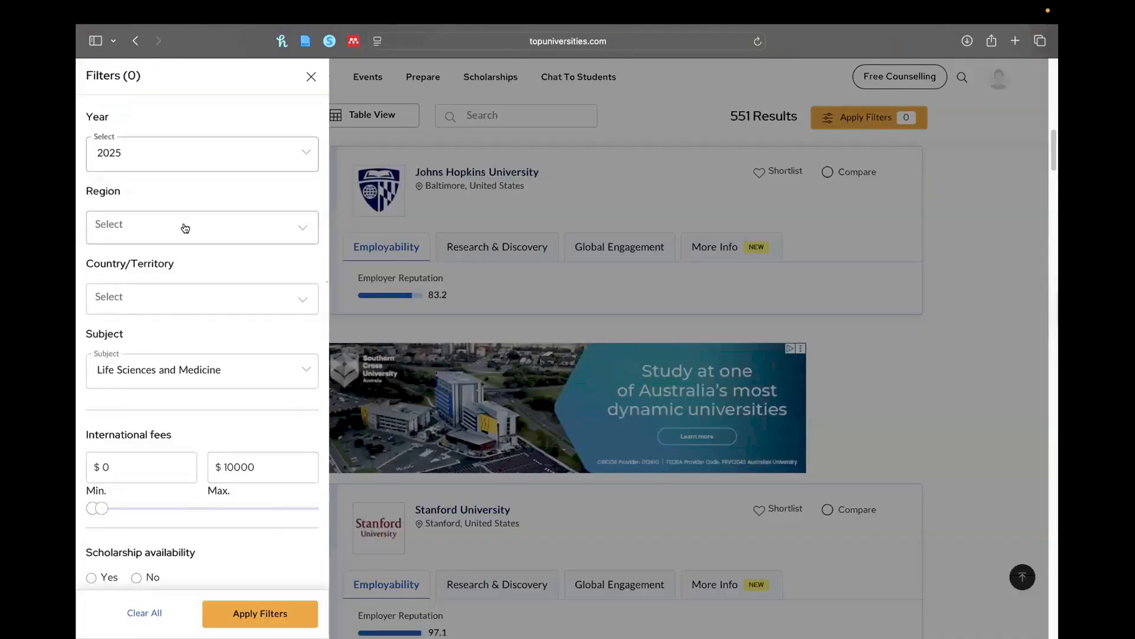
{"action": "left_click", "coordinate": [185, 228]}
{"action": "left_click", "coordinate": [133, 370]}
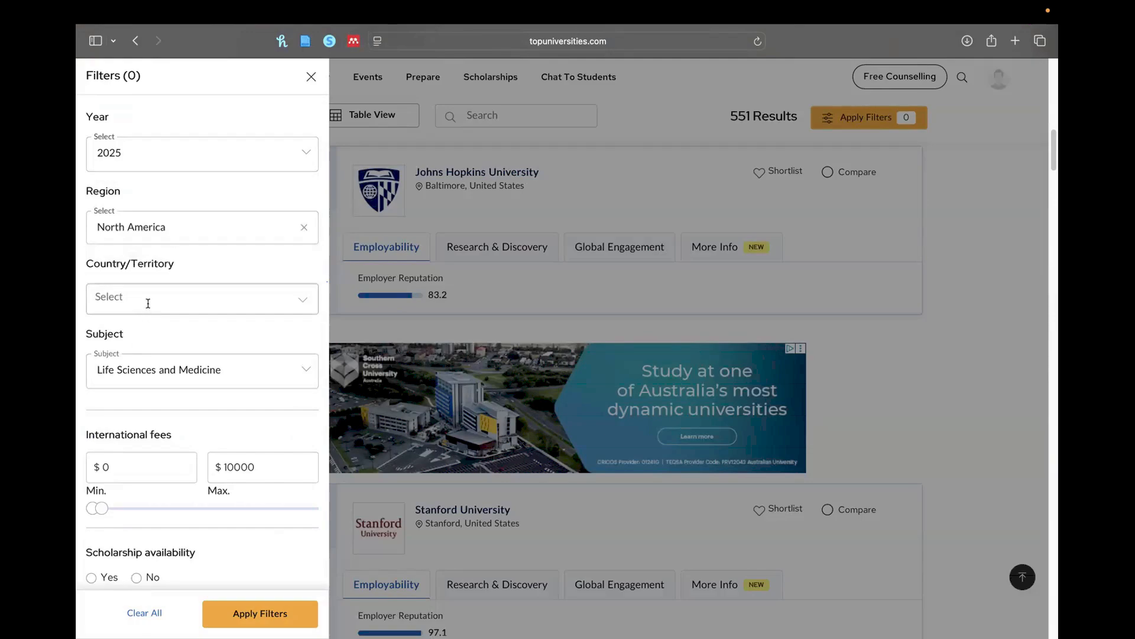
{"action": "left_click", "coordinate": [147, 304]}
{"action": "left_click", "coordinate": [115, 358]}
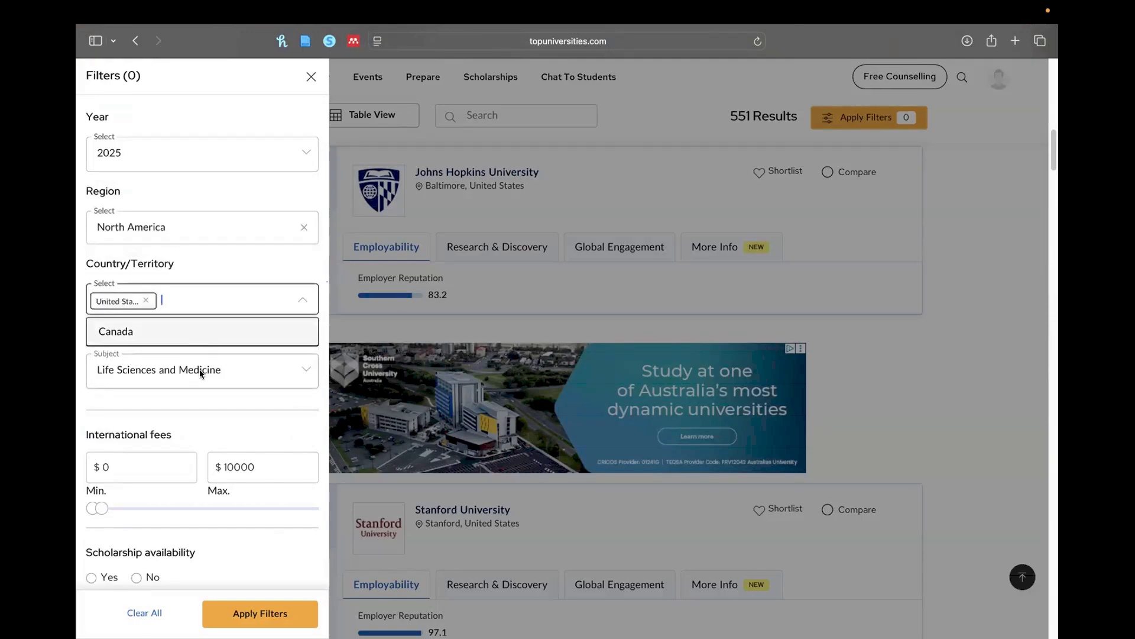
Review the available subject options, keep Life Sciences and Medicine, and apply the filters
{"action": "left_click", "coordinate": [200, 369]}
{"action": "scroll", "coordinate": [224, 372], "scroll_direction": "down", "scroll_amount": 1}
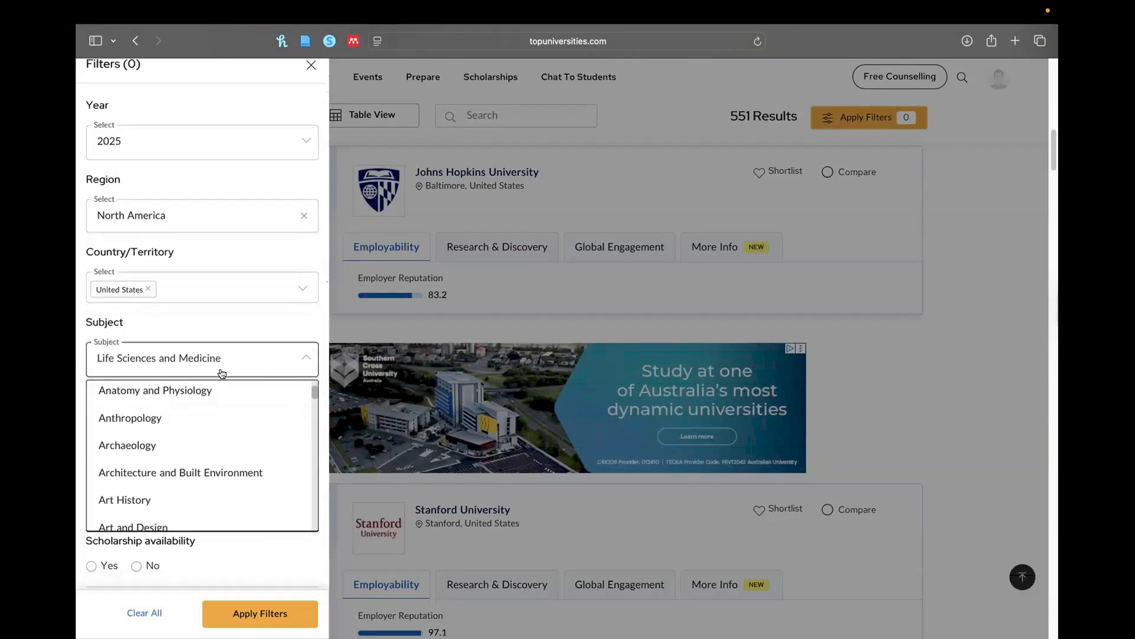
{"action": "scroll", "coordinate": [168, 436], "scroll_direction": "down", "scroll_amount": 4}
{"action": "scroll", "coordinate": [166, 441], "scroll_direction": "down", "scroll_amount": 1}
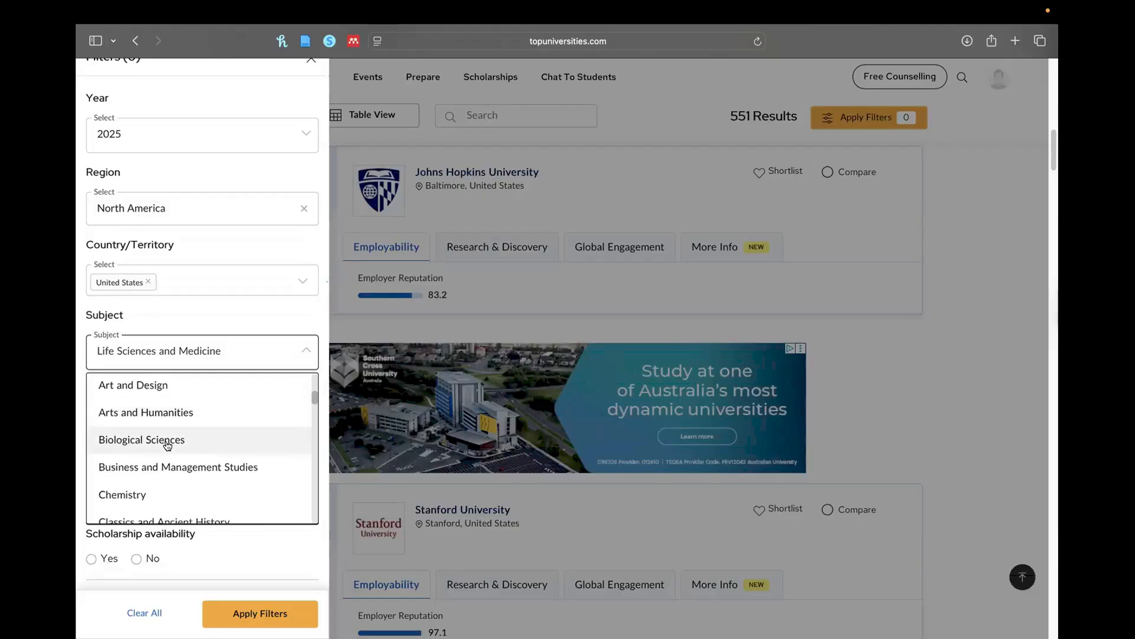
{"action": "left_click", "coordinate": [207, 319]}
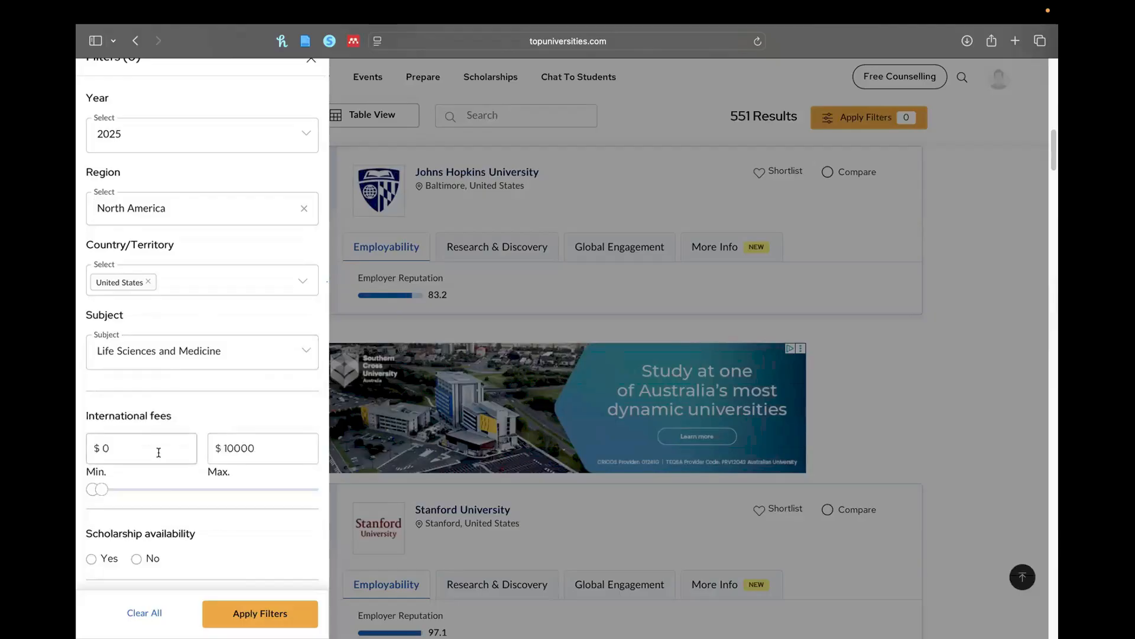
{"action": "scroll", "coordinate": [160, 474], "scroll_direction": "down", "scroll_amount": 2}
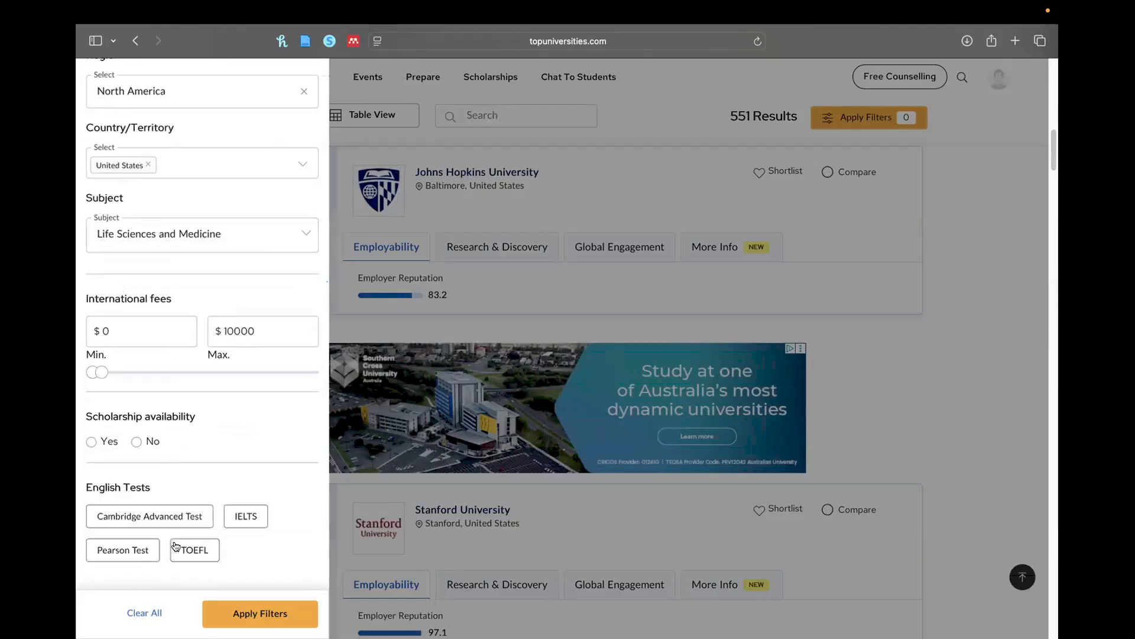
{"action": "left_click", "coordinate": [246, 615]}
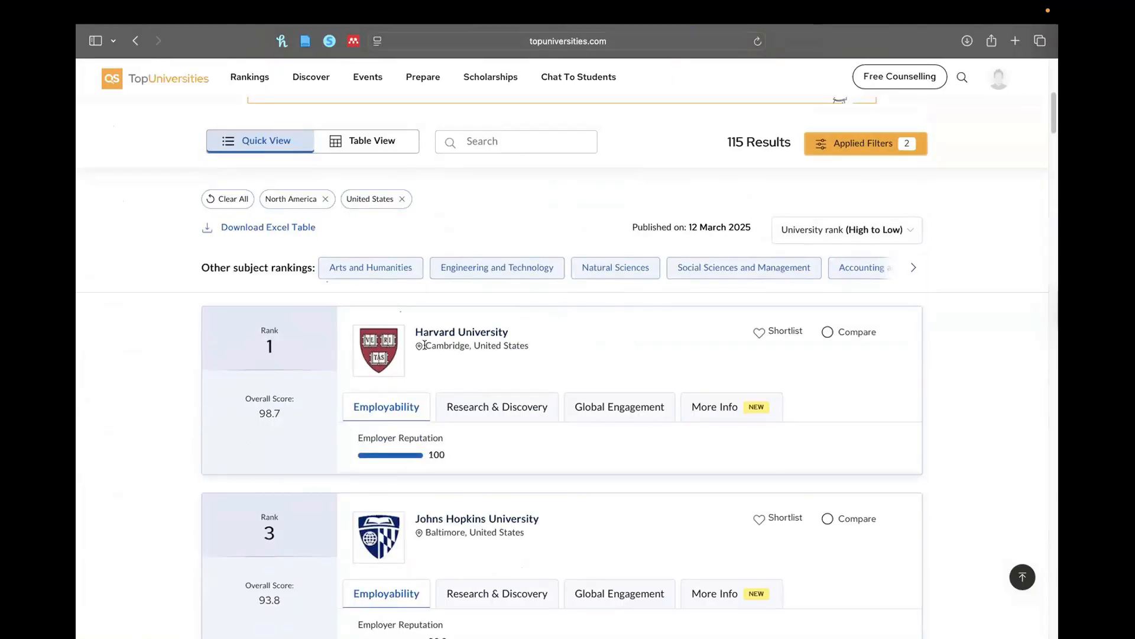
Examine the ranks of the filtered United States universities down to the end of the first results page
{"action": "scroll", "coordinate": [414, 372], "scroll_direction": "down", "scroll_amount": 5}
{"action": "scroll", "coordinate": [424, 380], "scroll_direction": "down", "scroll_amount": 3}
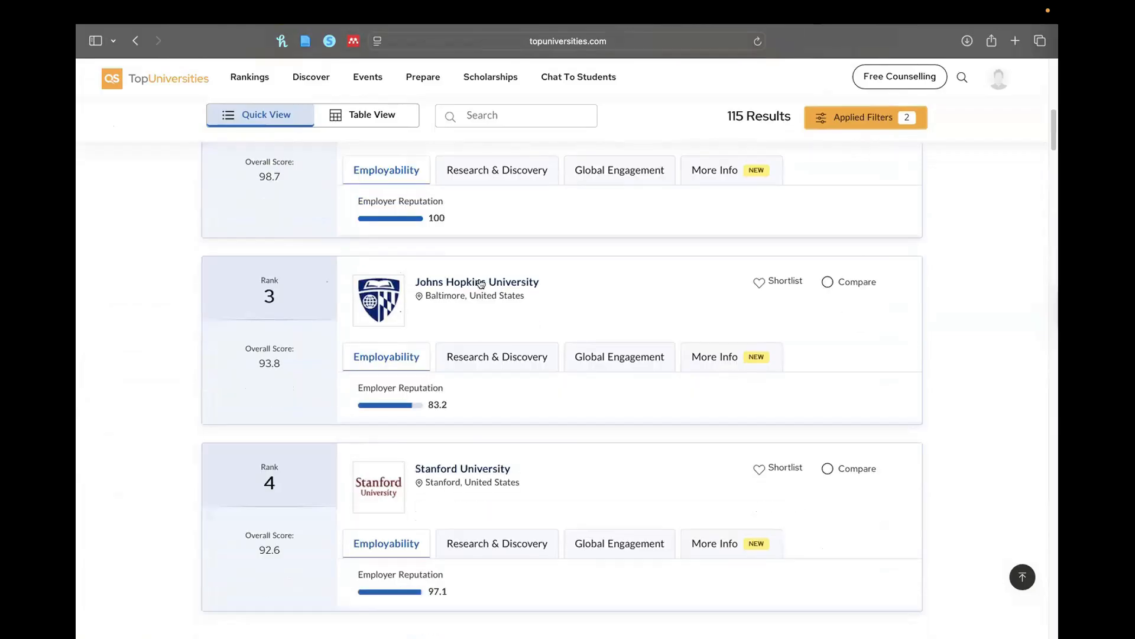
{"action": "scroll", "coordinate": [450, 378], "scroll_direction": "down", "scroll_amount": 2}
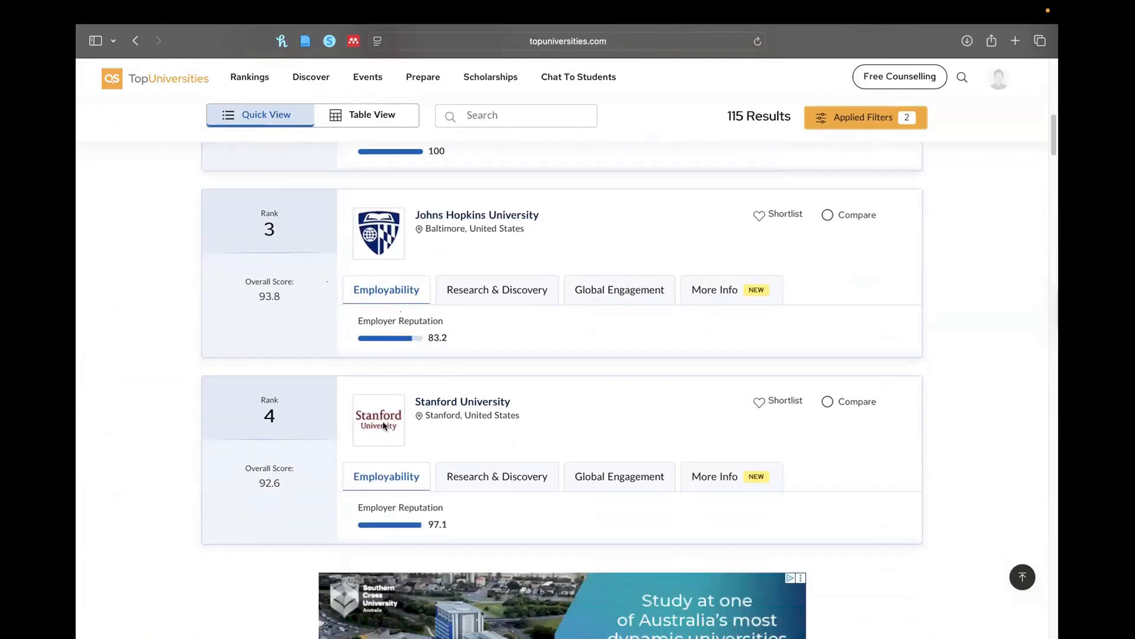
{"action": "scroll", "coordinate": [300, 436], "scroll_direction": "down", "scroll_amount": 15}
{"action": "scroll", "coordinate": [298, 439], "scroll_direction": "down", "scroll_amount": 15}
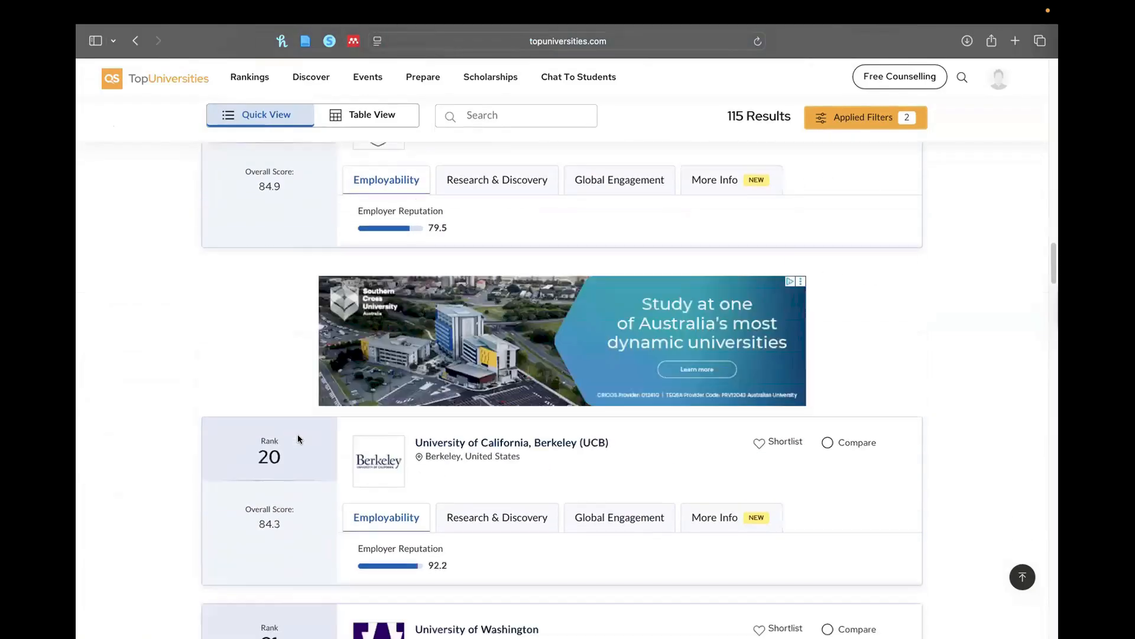
{"action": "scroll", "coordinate": [291, 446], "scroll_direction": "down", "scroll_amount": 20}
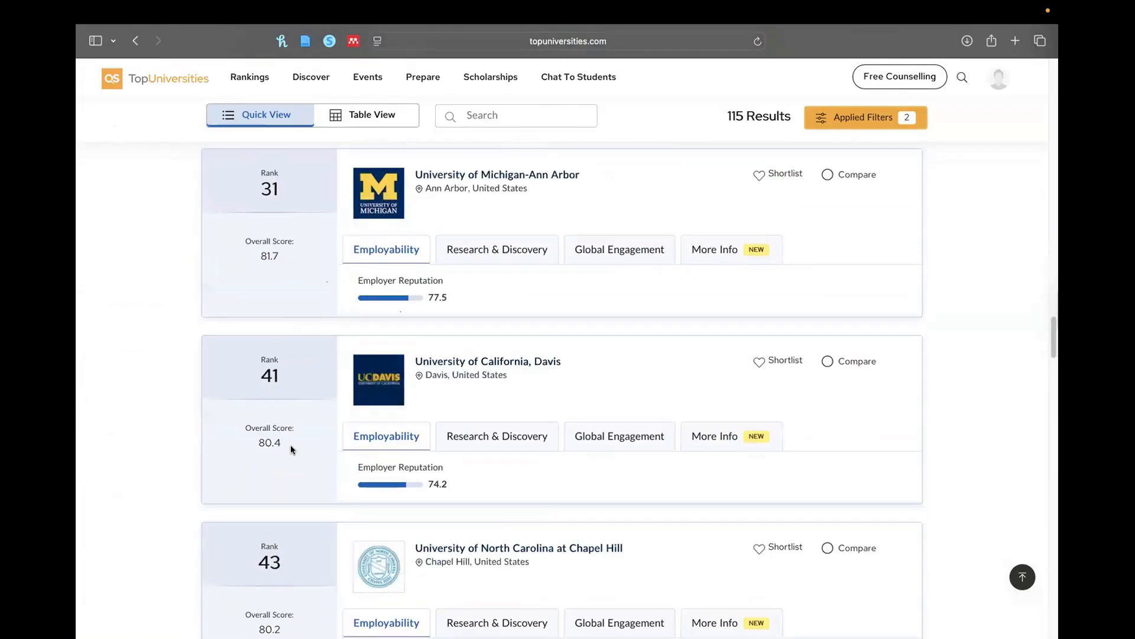
{"action": "scroll", "coordinate": [291, 445], "scroll_direction": "down", "scroll_amount": 20}
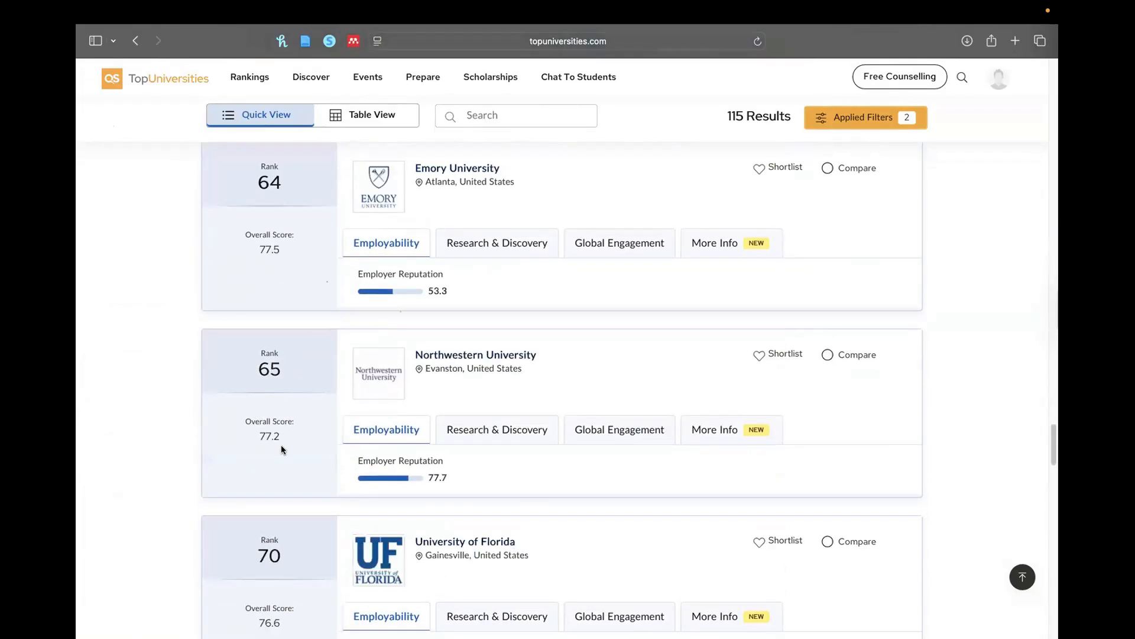
{"action": "scroll", "coordinate": [277, 448], "scroll_direction": "down", "scroll_amount": 3}
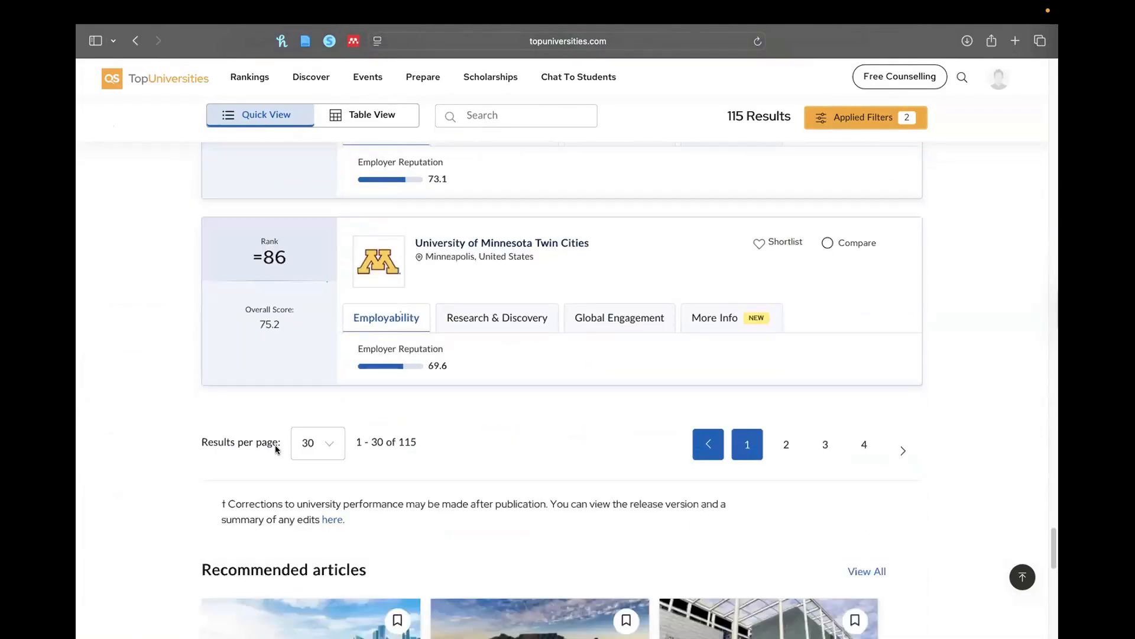
Show 50 results per page and look through the ranks of the additional United States universities
{"action": "left_click", "coordinate": [329, 444]}
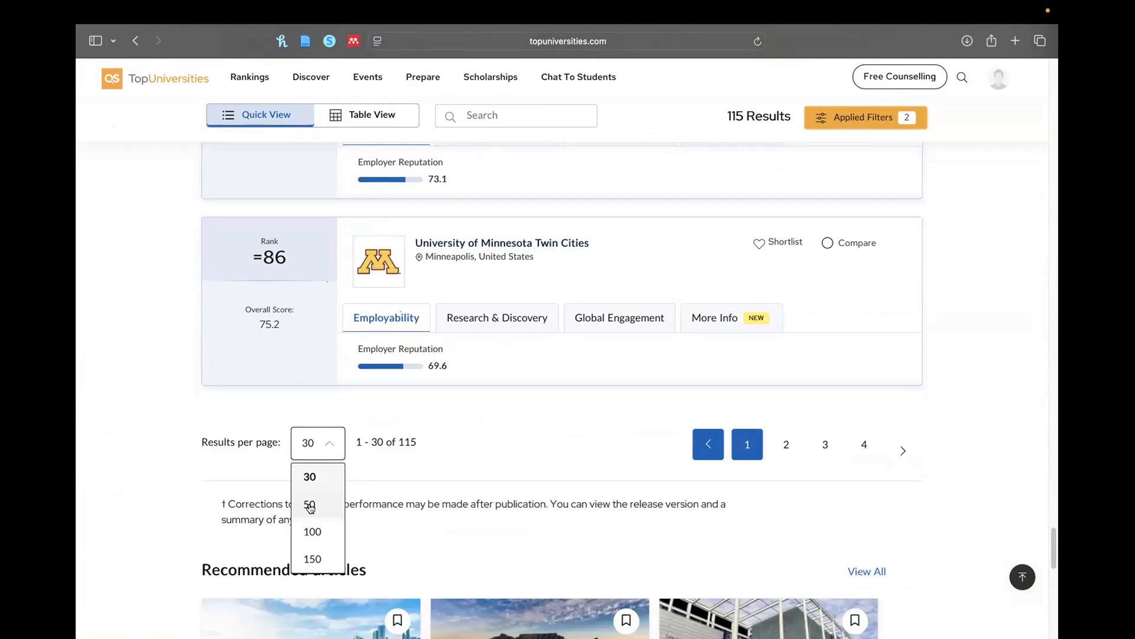
{"action": "left_click", "coordinate": [310, 506]}
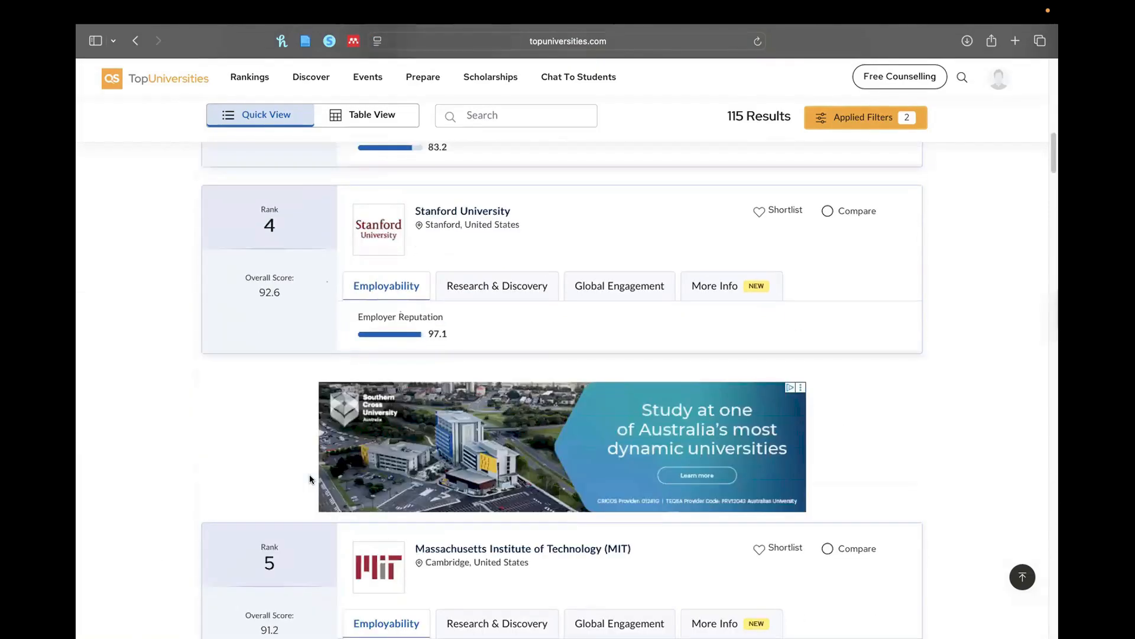
{"action": "scroll", "coordinate": [286, 480], "scroll_direction": "down", "scroll_amount": 5}
{"action": "scroll", "coordinate": [297, 478], "scroll_direction": "down", "scroll_amount": 20}
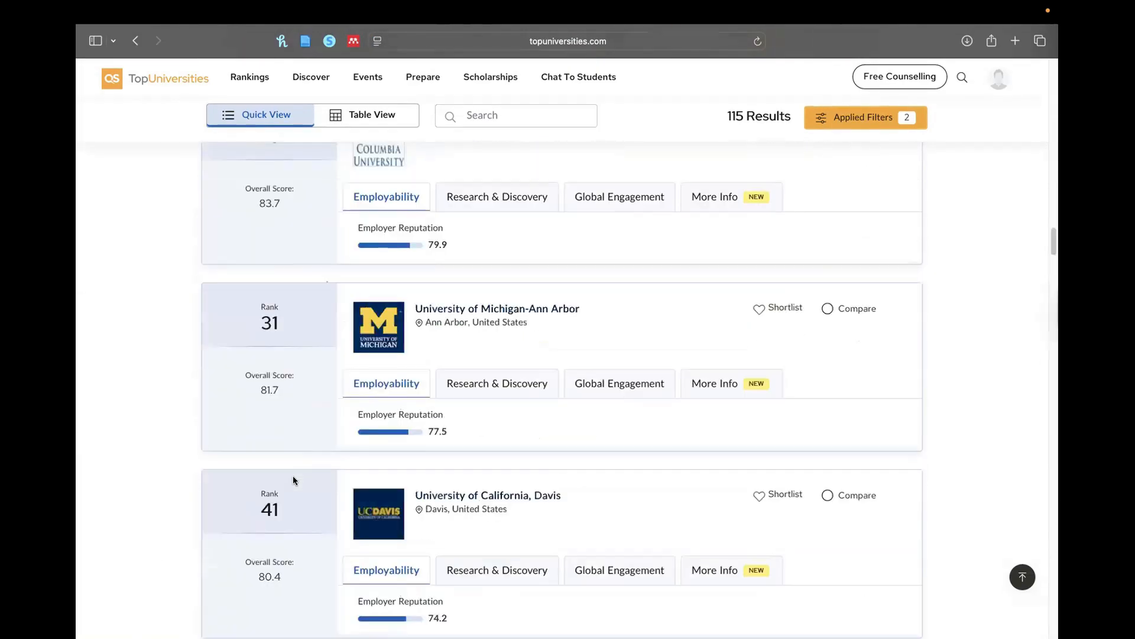
{"action": "scroll", "coordinate": [292, 478], "scroll_direction": "down", "scroll_amount": 10}
{"action": "scroll", "coordinate": [293, 476], "scroll_direction": "up", "scroll_amount": 5}
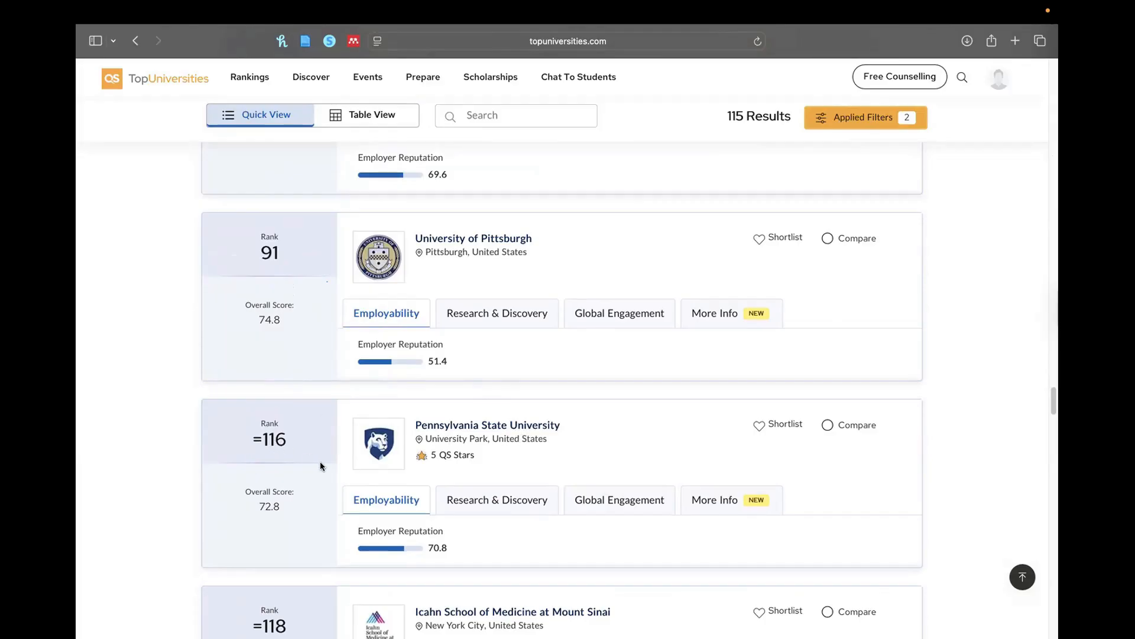
Download the subject rankings' Excel table, switch to the workbook in Excel and go to its Veterinary Science sheet
{"action": "scroll", "coordinate": [321, 461], "scroll_direction": "up", "scroll_amount": 20}
{"action": "scroll", "coordinate": [415, 351], "scroll_direction": "up", "scroll_amount": 20}
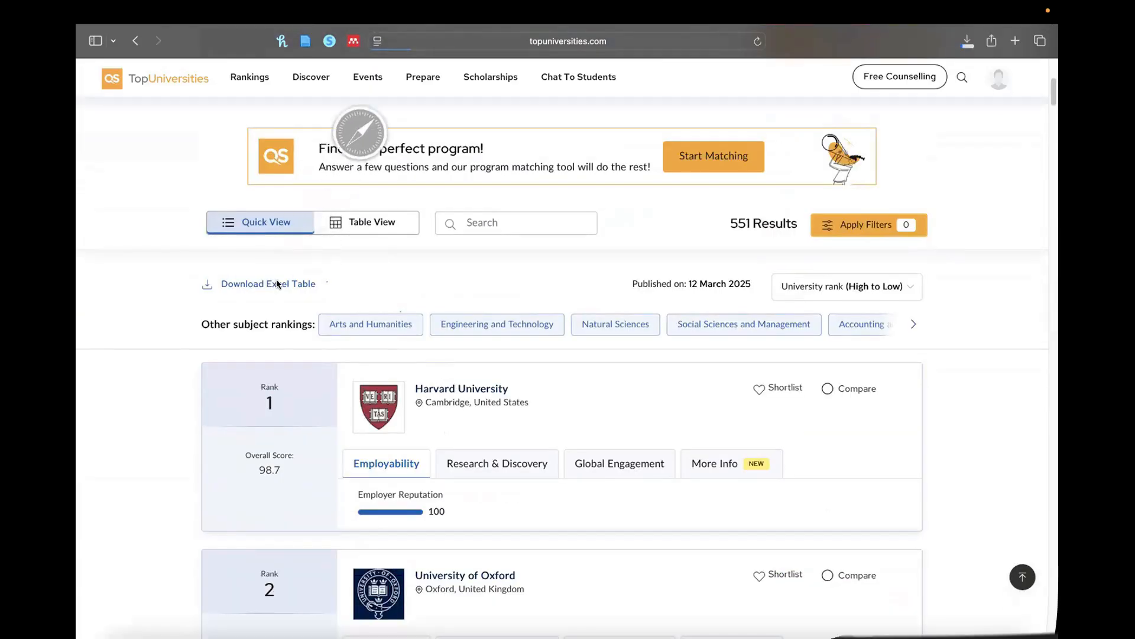
{"action": "left_click", "coordinate": [276, 284]}
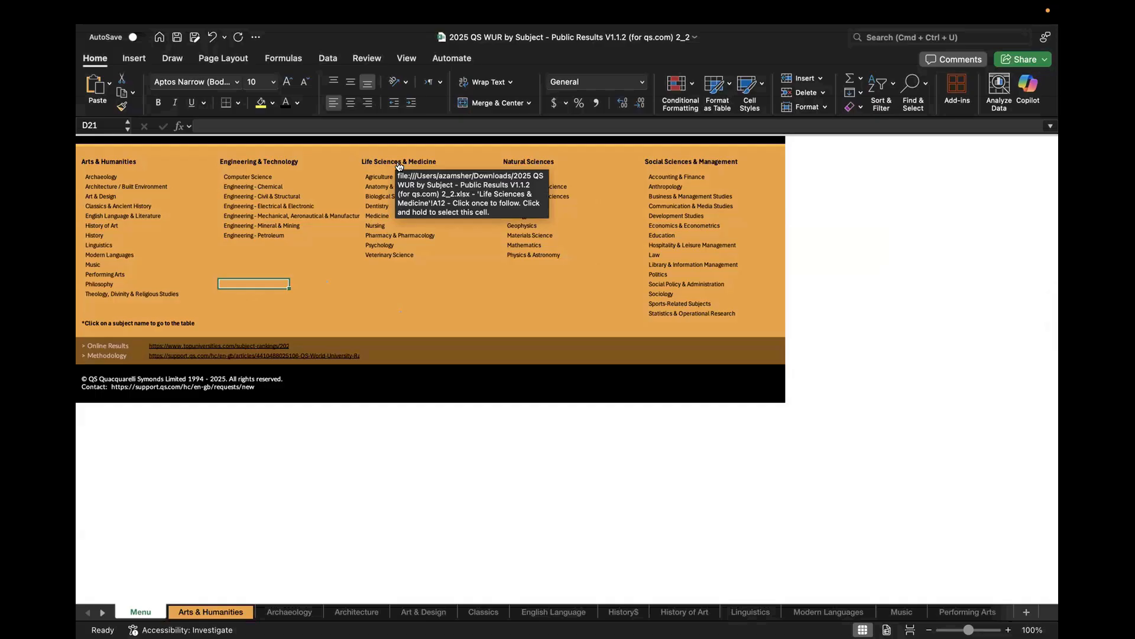
{"action": "left_click", "coordinate": [373, 258]}
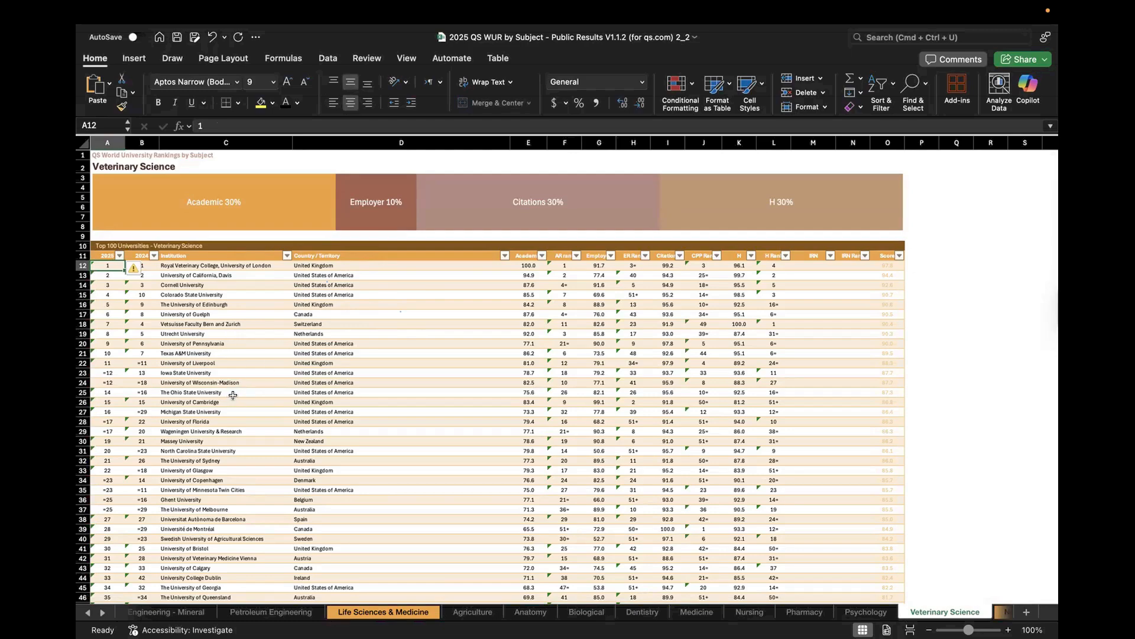
Filter the Veterinary Science table's Country / Territory column to United States of America only, searching the country values for "united"
{"action": "scroll", "coordinate": [233, 395], "scroll_direction": "down", "scroll_amount": 1}
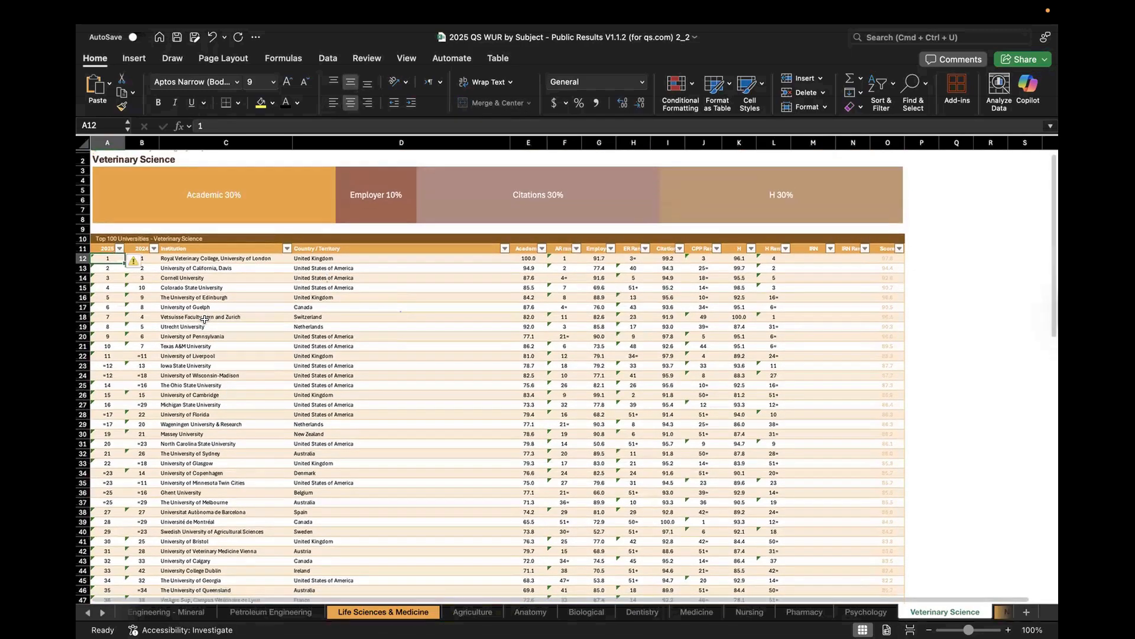
{"action": "left_click", "coordinate": [505, 248]}
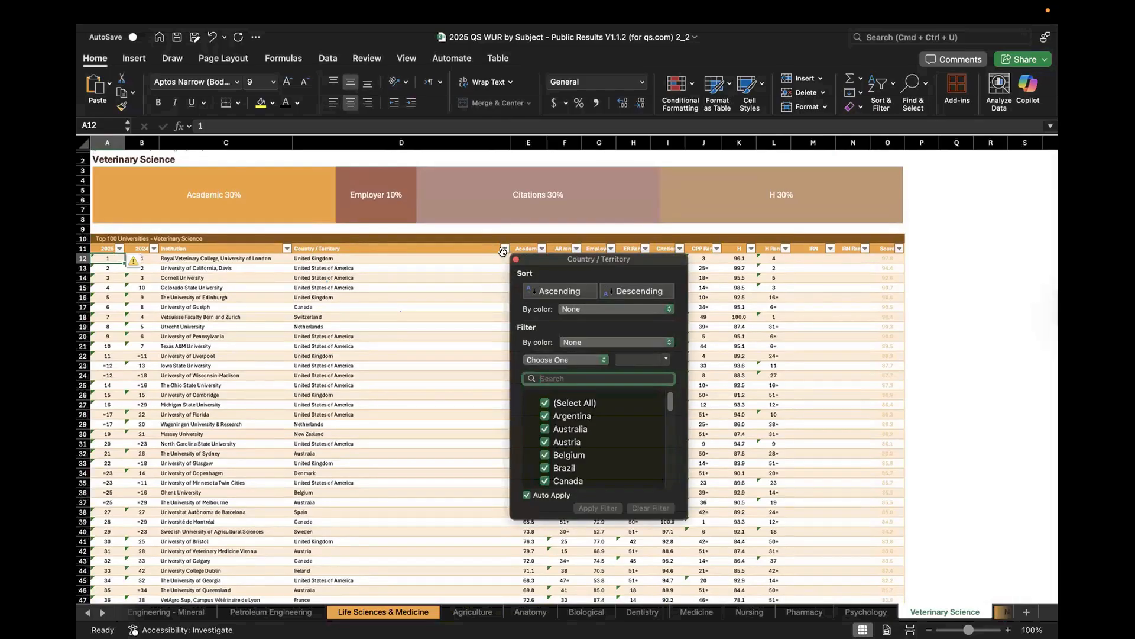
{"action": "left_click", "coordinate": [545, 403]}
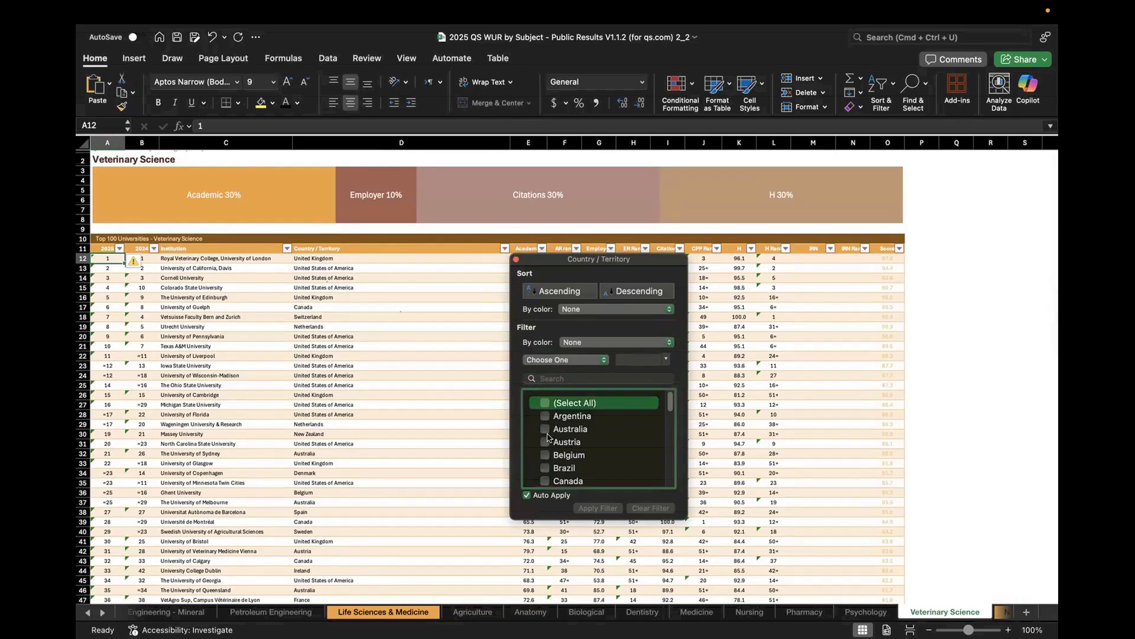
{"action": "left_click", "coordinate": [559, 378]}
{"action": "type", "text": "un"}
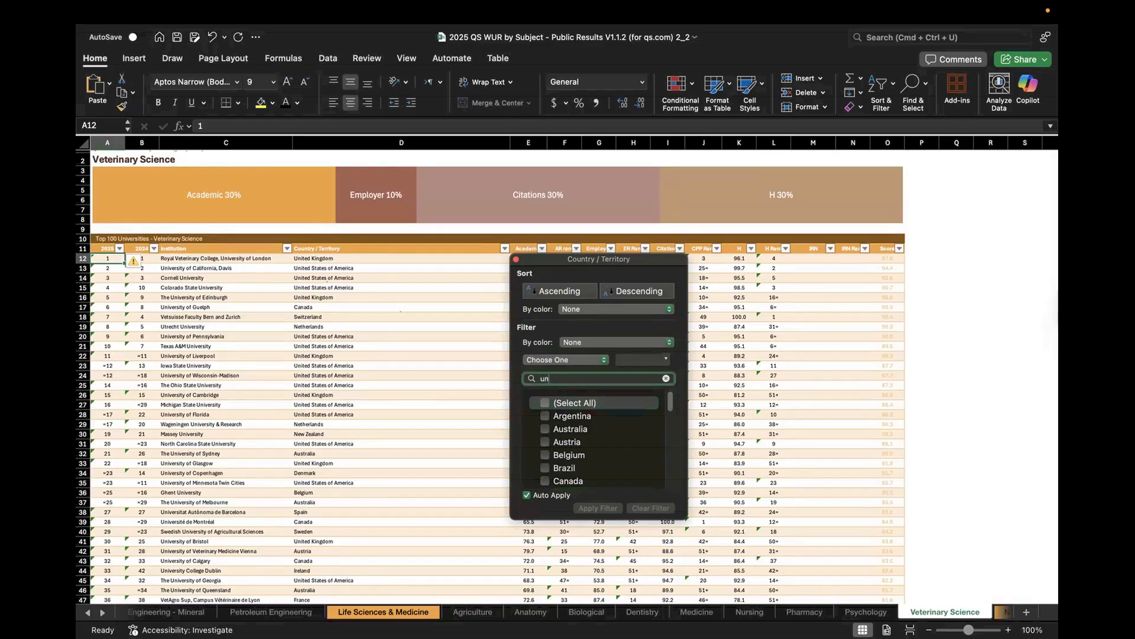
{"action": "type", "text": "ited"}
{"action": "left_click", "coordinate": [545, 436]}
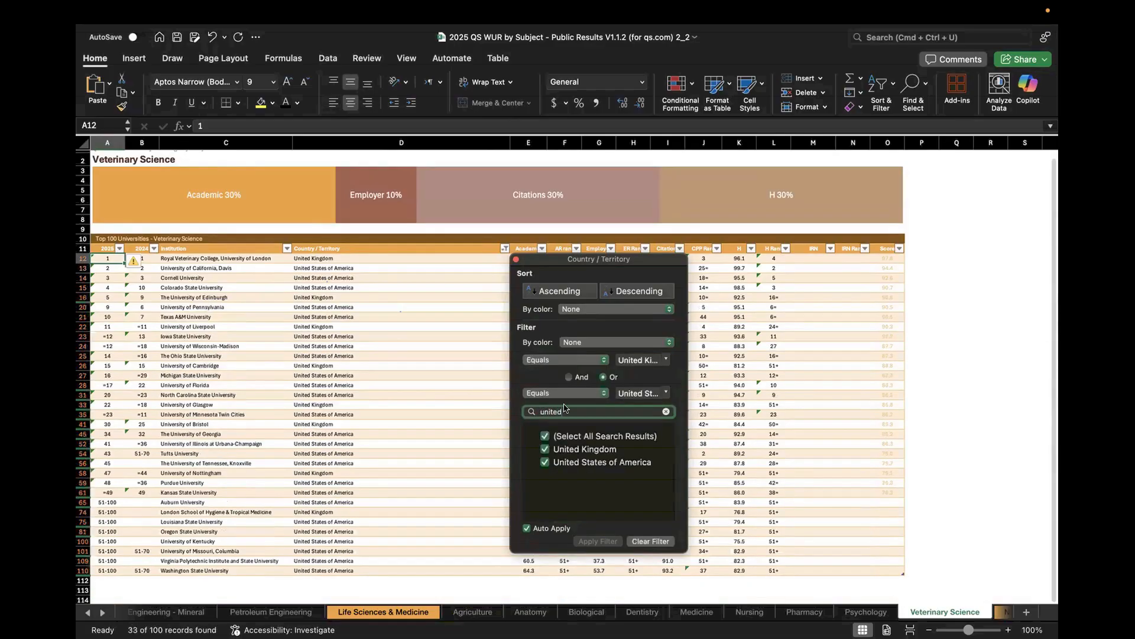
{"action": "left_click", "coordinate": [545, 450]}
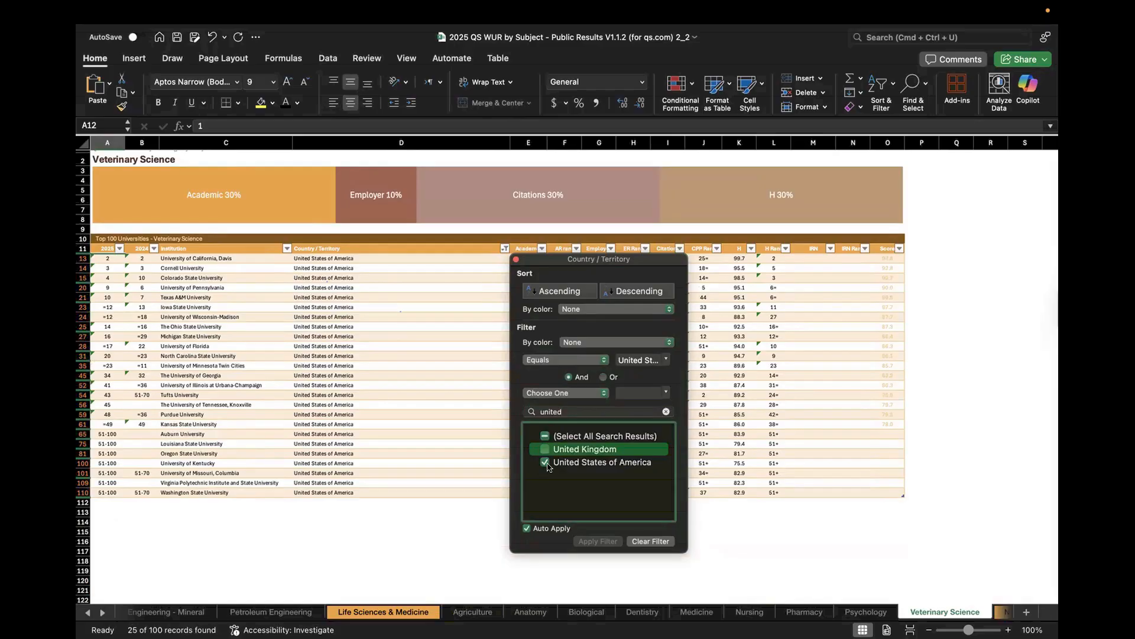
{"action": "left_click", "coordinate": [475, 516]}
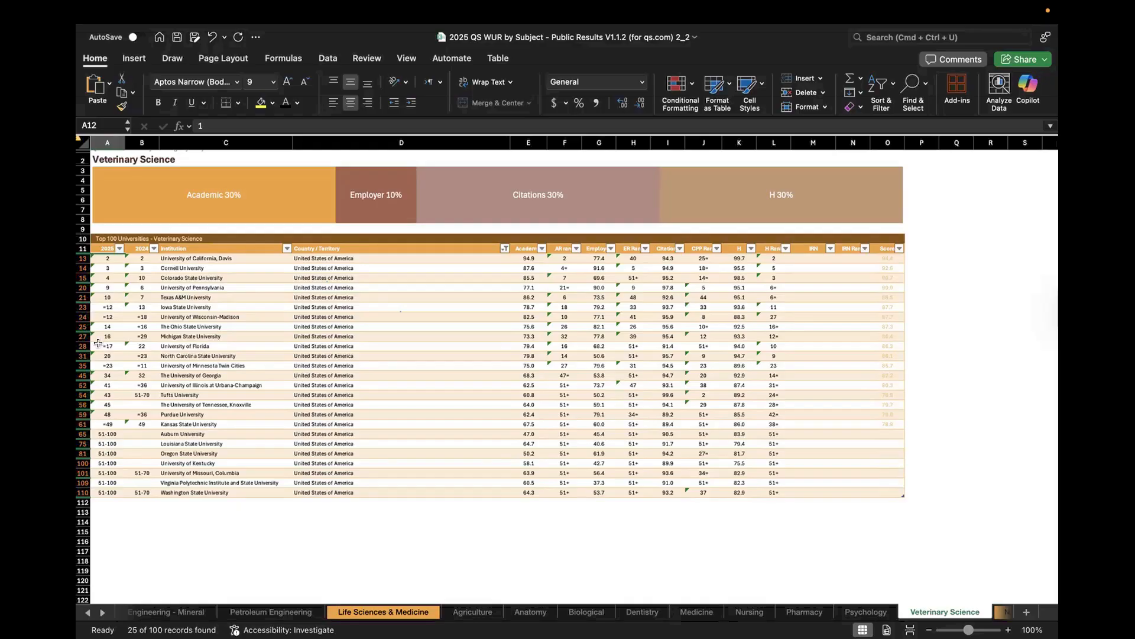
Review the filtered Veterinary Science institutions and their 2025 ranks, highlighting the lower-ranked rows and the full set of filtered rows
{"action": "left_click_drag", "start_coordinate": [231, 489], "coordinate": [114, 442]}
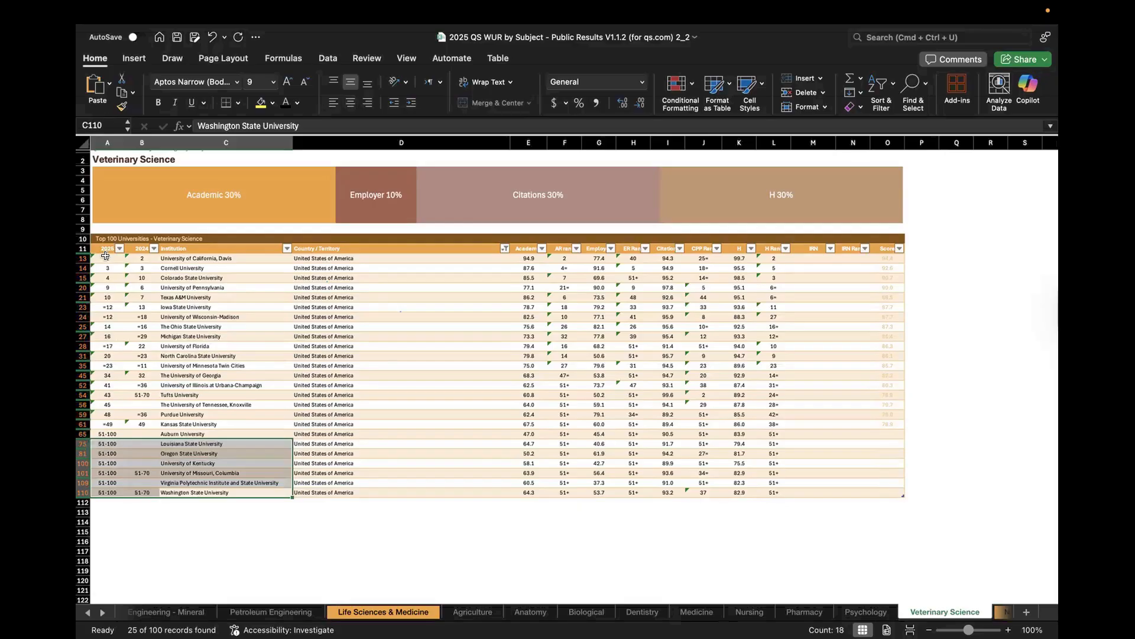
{"action": "left_click", "coordinate": [104, 256]}
{"action": "key", "text": "shift+super+Down"}
{"action": "left_click", "coordinate": [108, 272]}
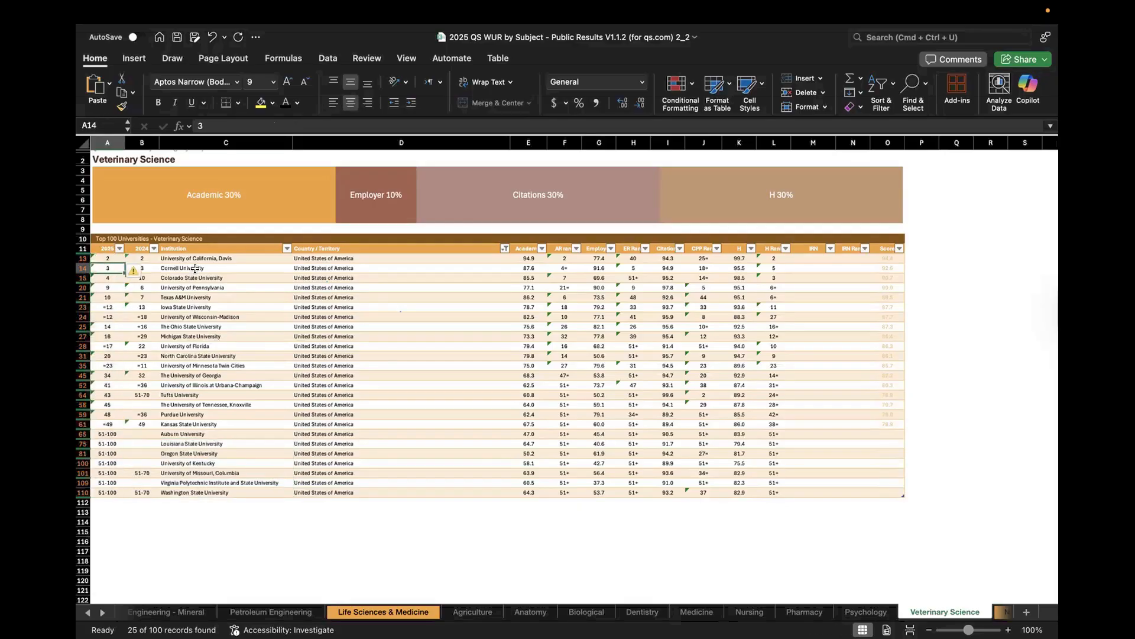
{"action": "left_click_drag", "start_coordinate": [108, 257], "coordinate": [881, 492]}
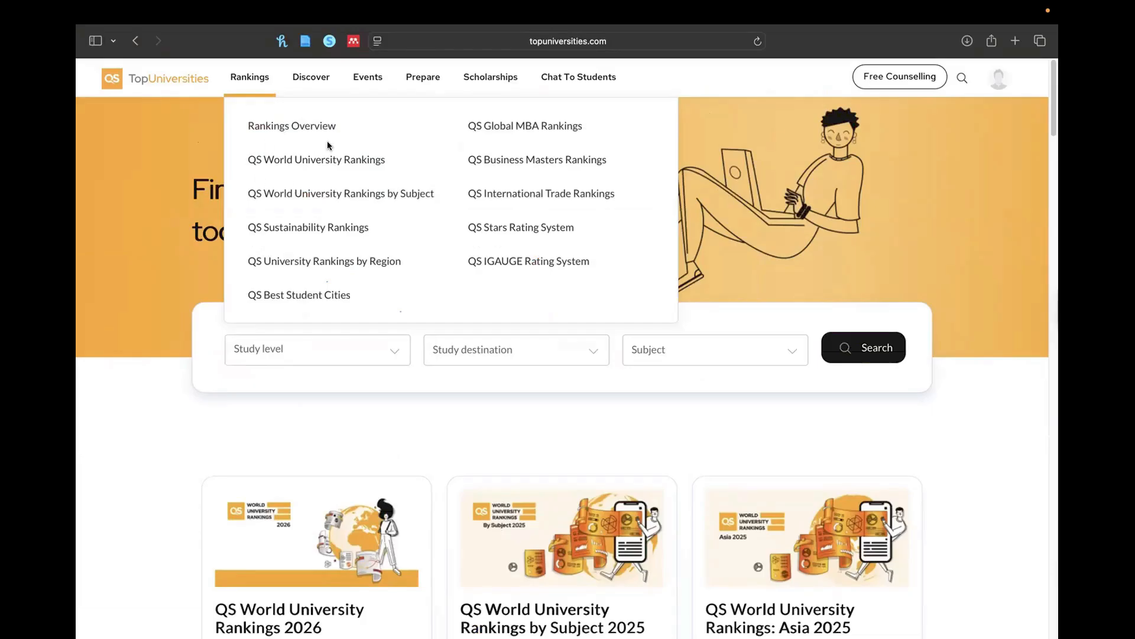